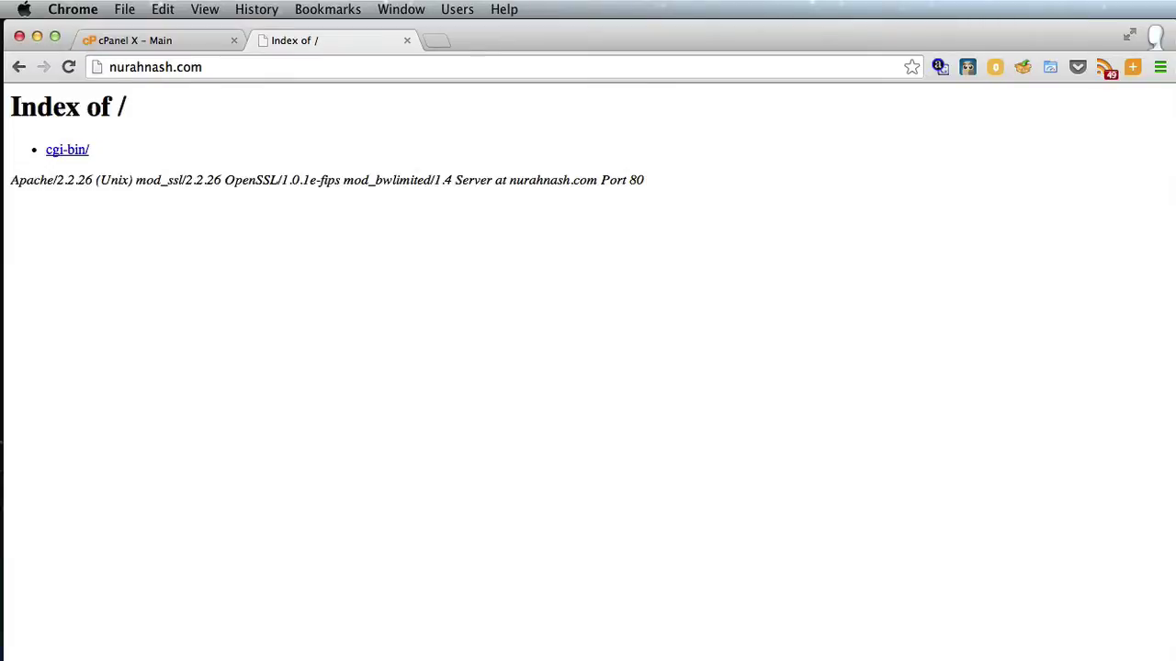
# Bring up the cPanel X home page and scroll down to its Databases section
pyautogui.click(163, 41)
pyautogui.click(78, 262)
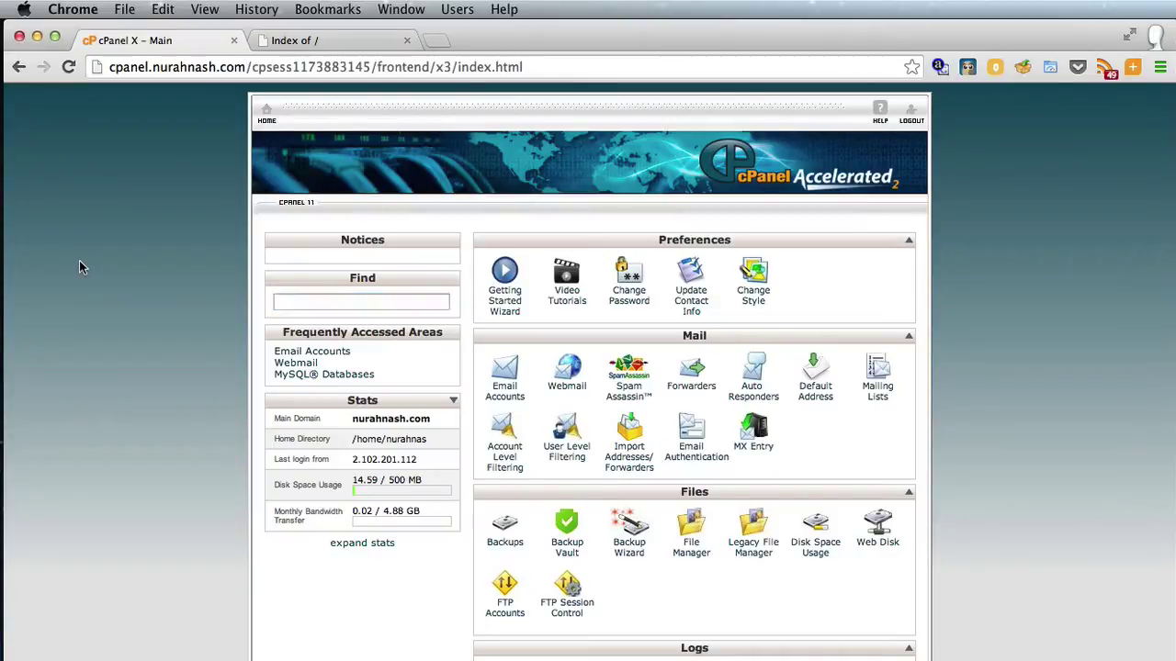
pyautogui.scroll(-5, 79, 261)
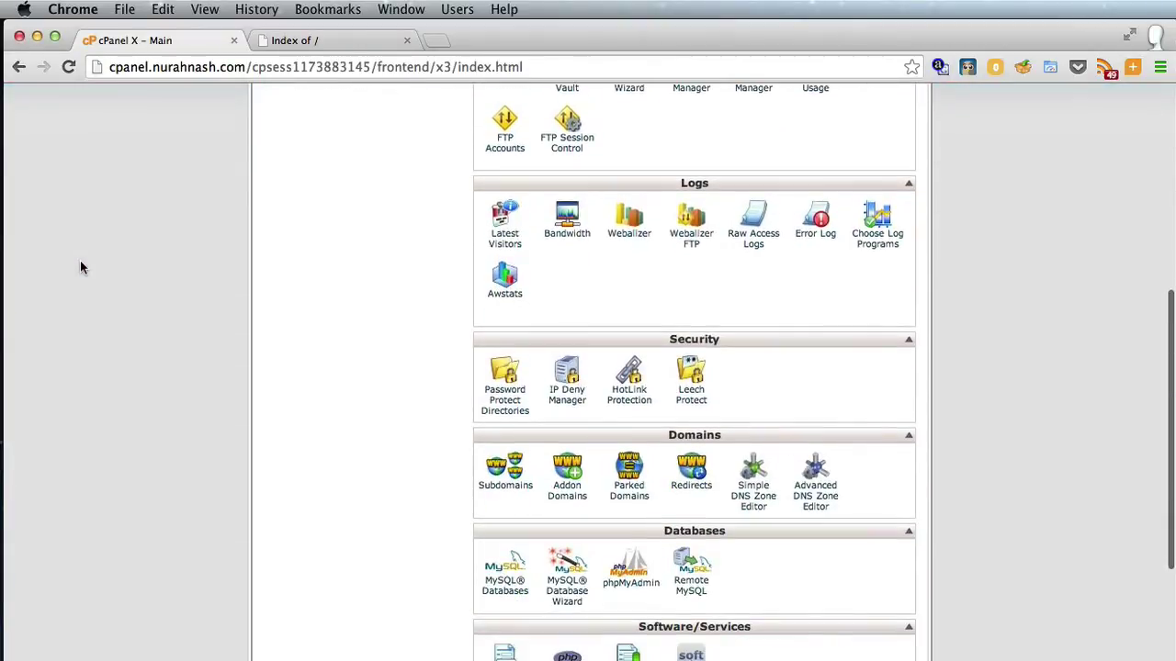
pyautogui.scroll(-1, 80, 260)
pyautogui.scroll(-3, 80, 261)
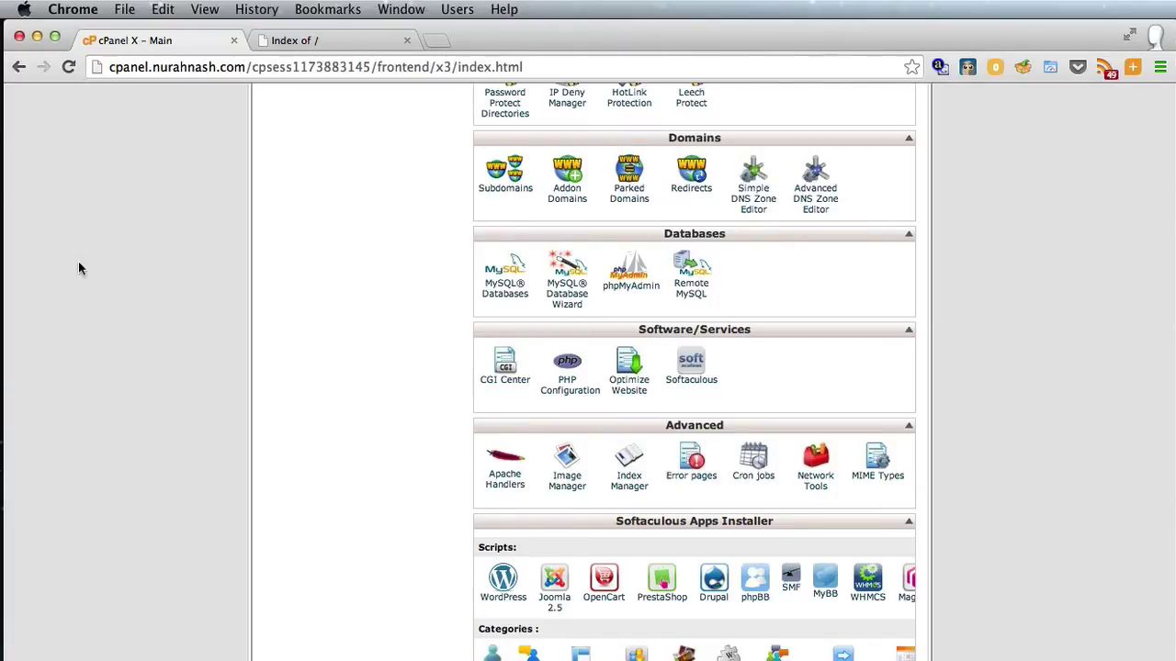
# Create the MySQL database worpresrtdi on the MySQL Databases page
pyautogui.click(502, 301)
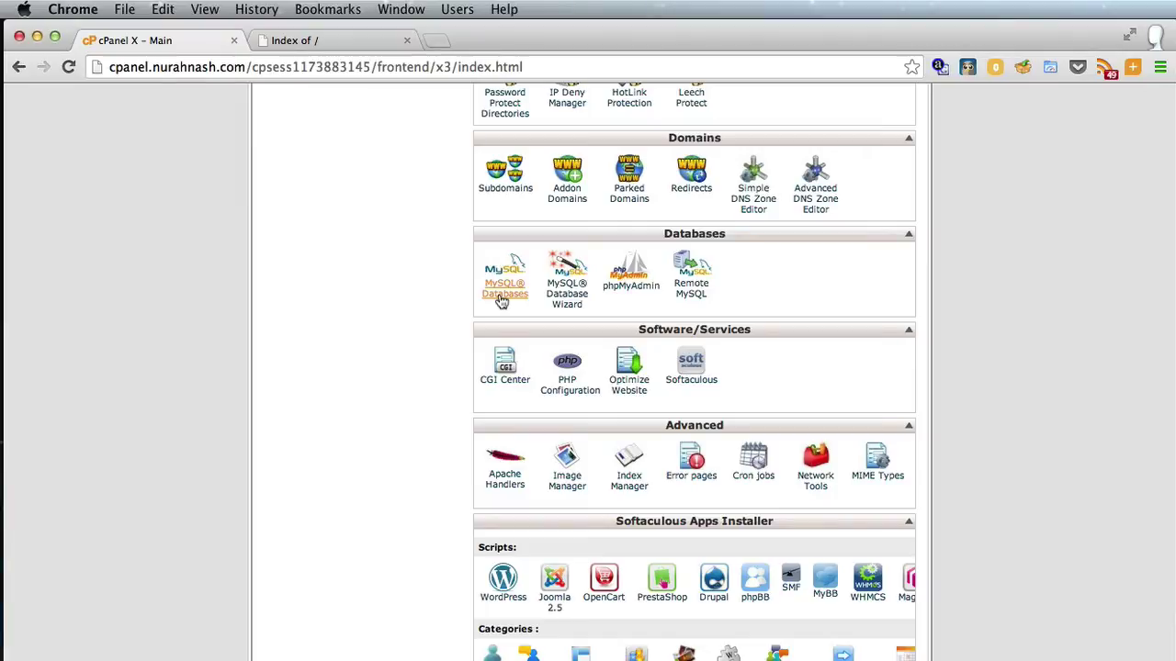
pyautogui.click(502, 299)
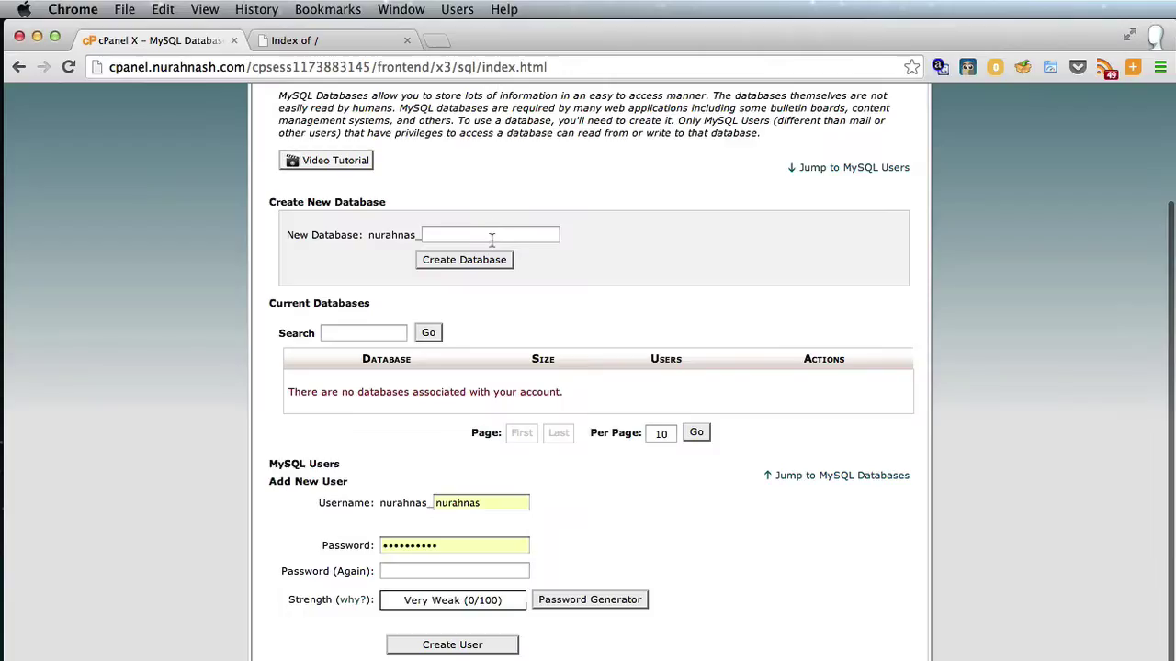
pyautogui.click(491, 237)
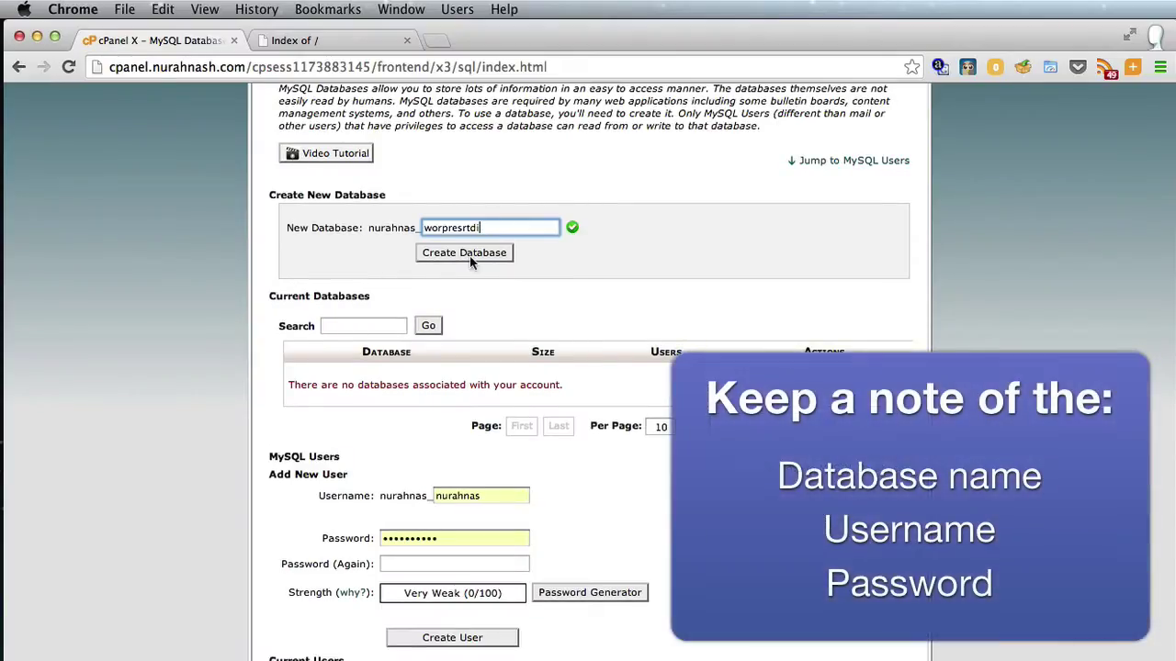
pyautogui.click(470, 262)
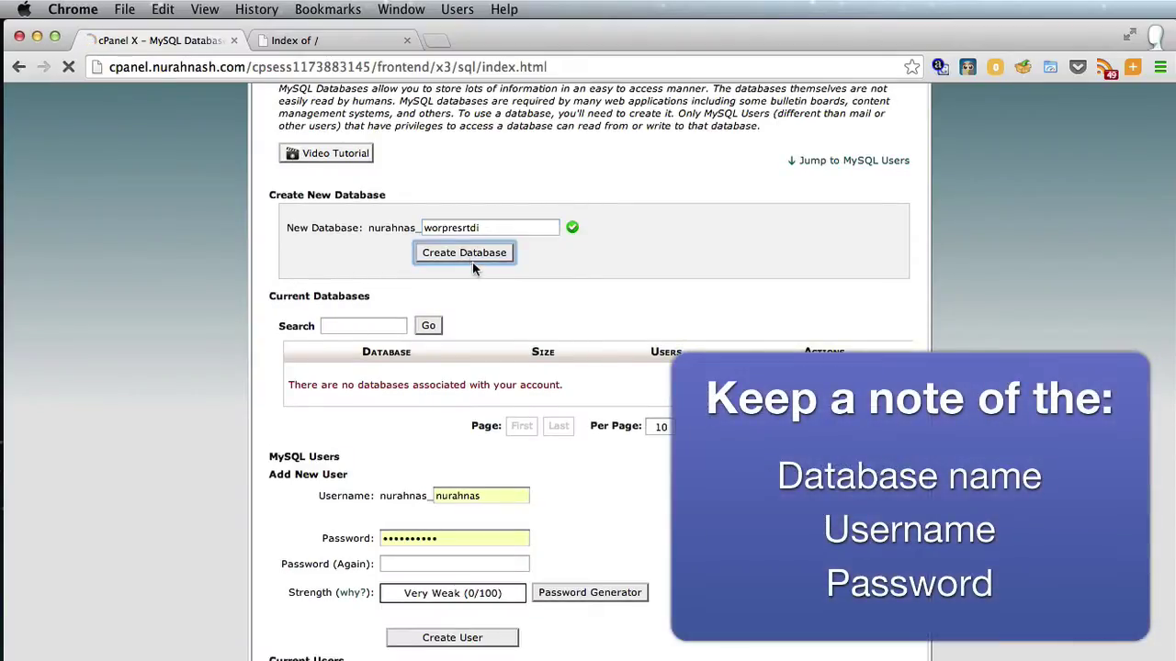
pyautogui.click(595, 320)
# Create the MySQL user woruser with a password entered in both password fields
pyautogui.scroll(-5, 595, 323)
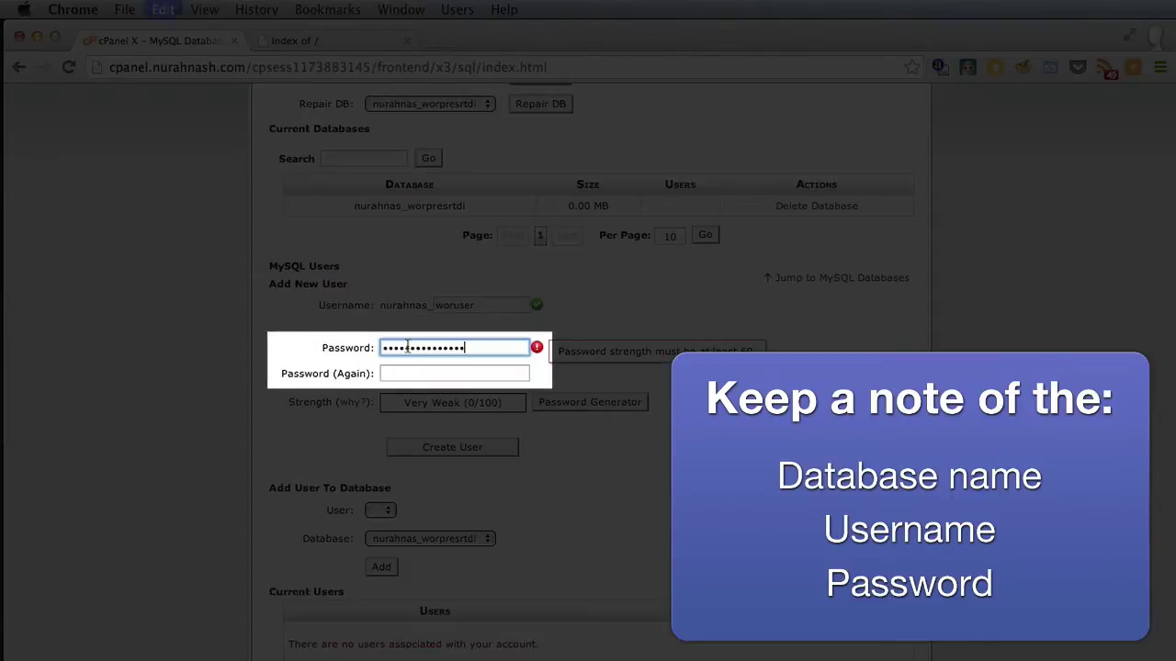
pyautogui.click(409, 371)
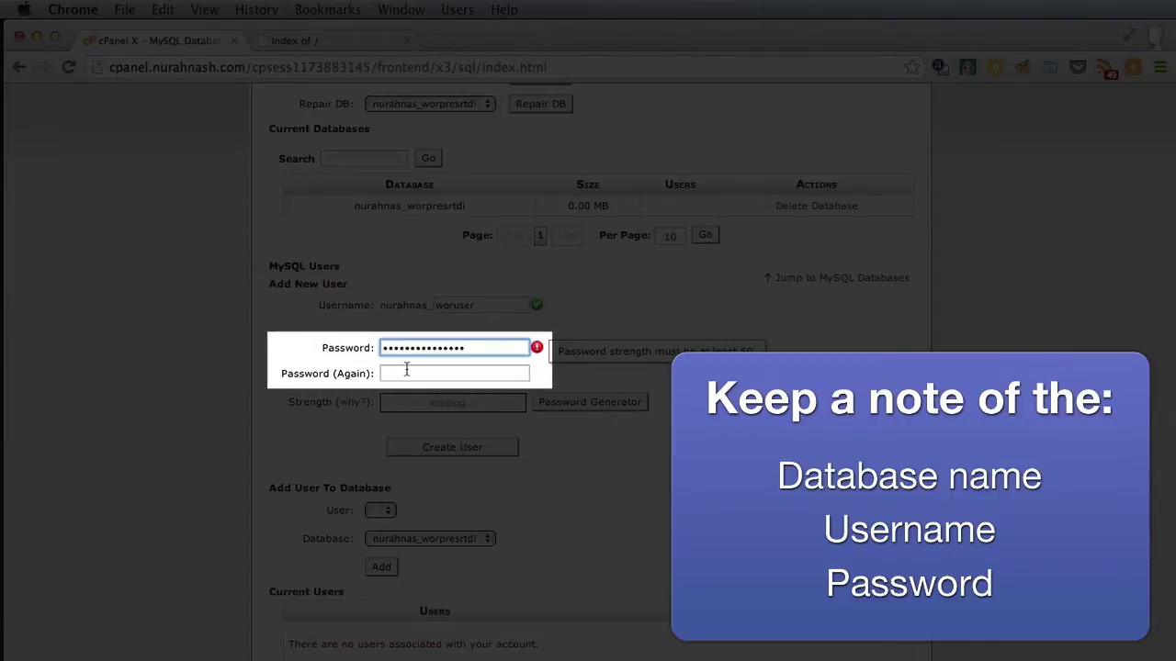
pyautogui.press('super+v')
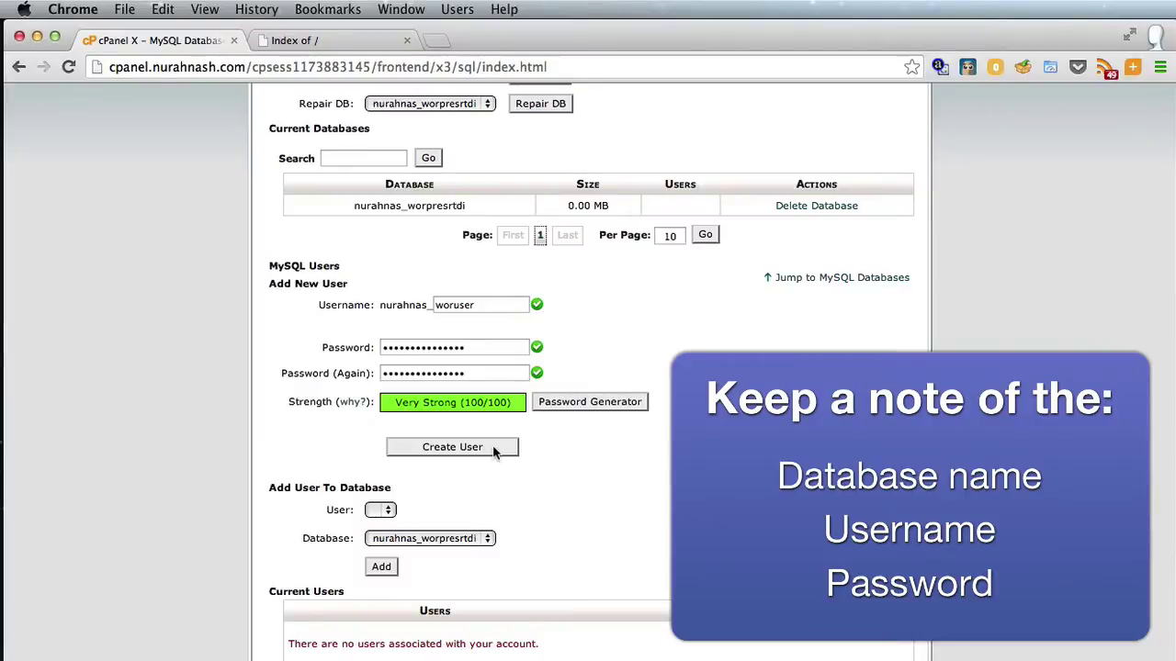
pyautogui.click(493, 448)
pyautogui.click(577, 284)
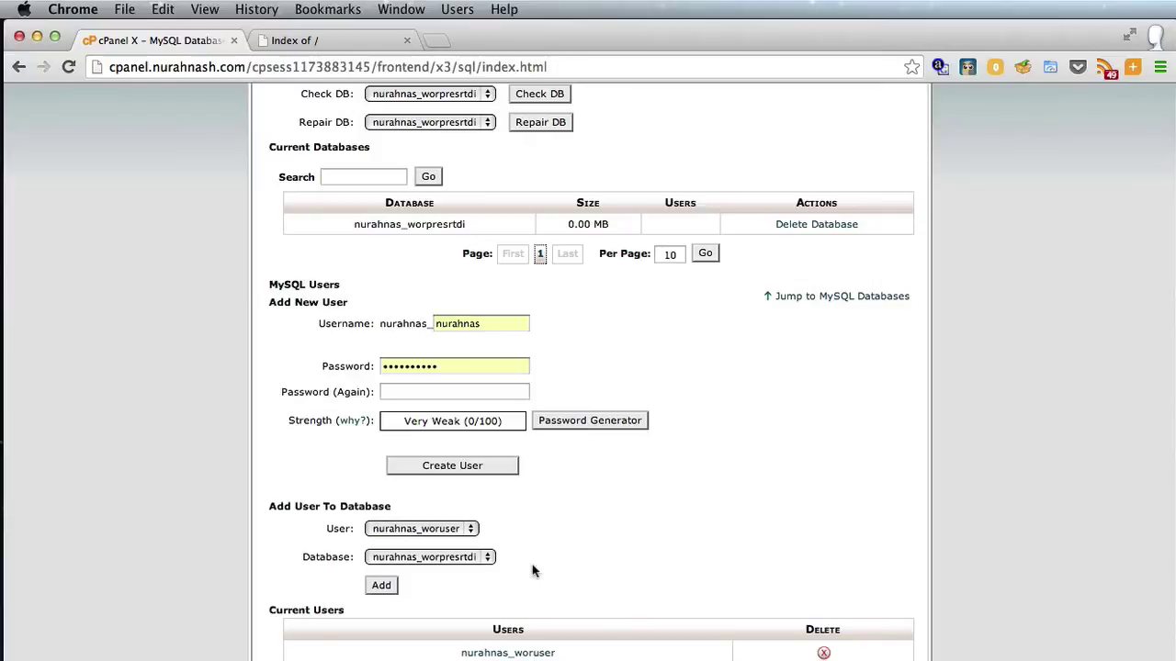
# Add woruser to the worpresrtdi database with ALL PRIVILEGES granted
pyautogui.click(381, 586)
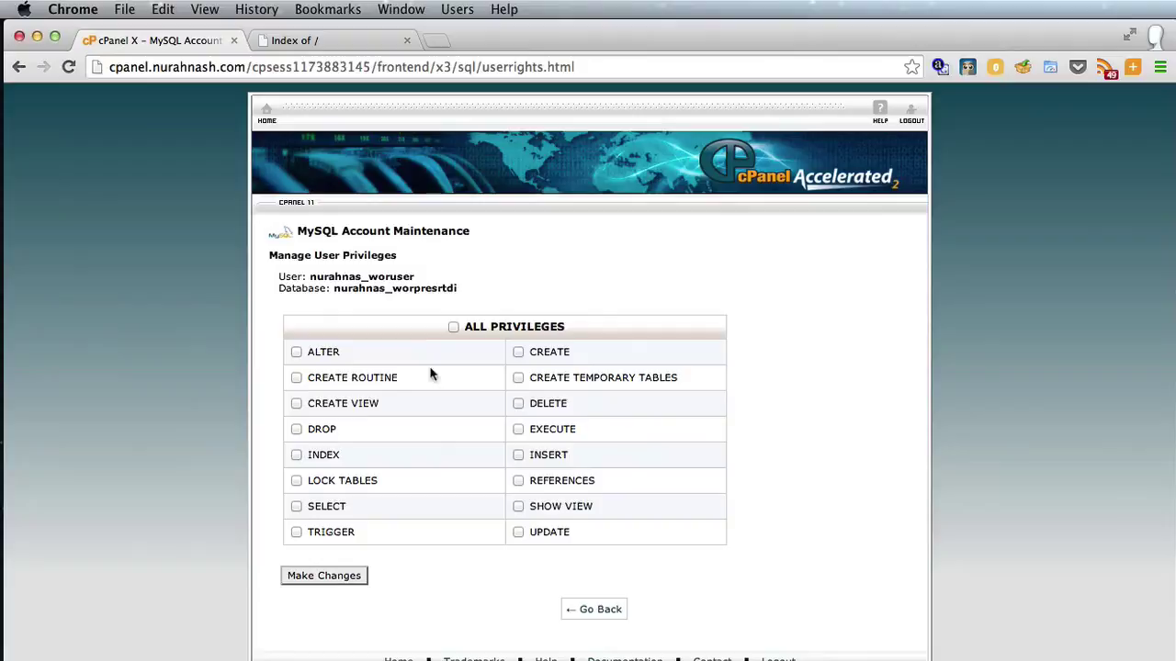
pyautogui.click(454, 326)
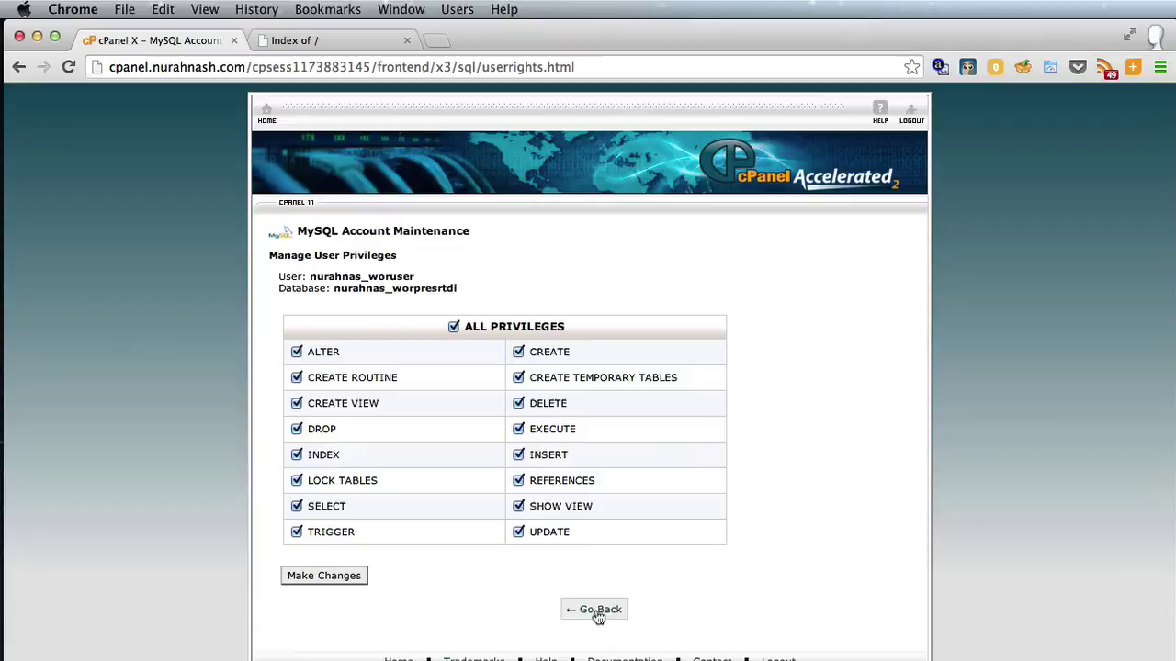
pyautogui.click(347, 580)
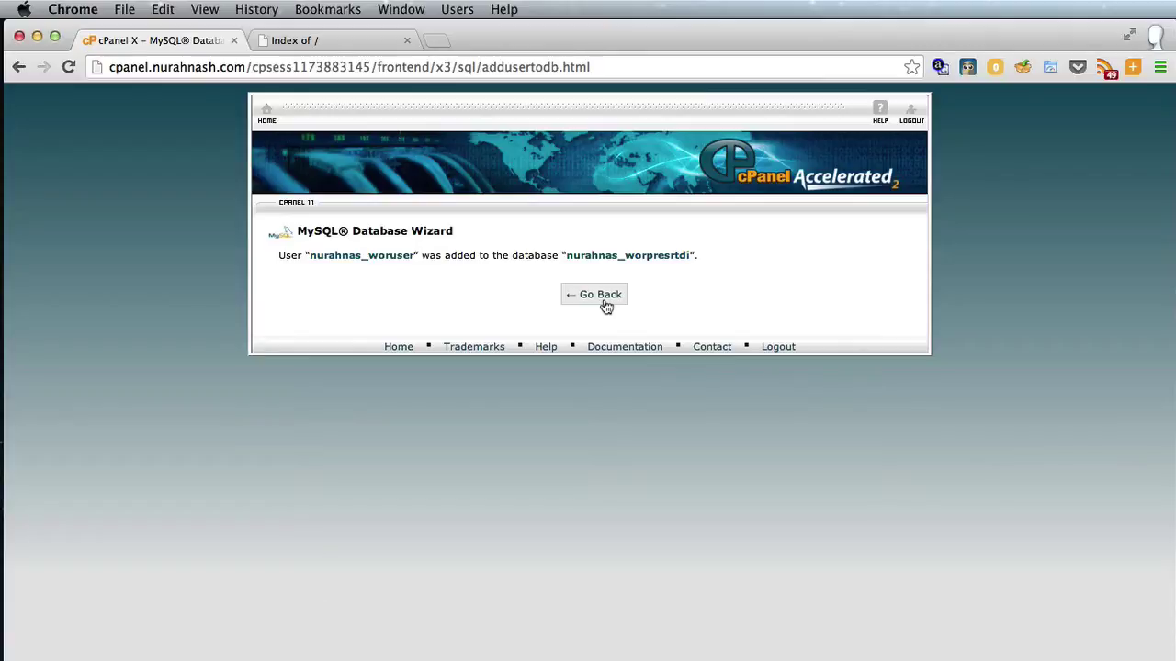
pyautogui.click(603, 301)
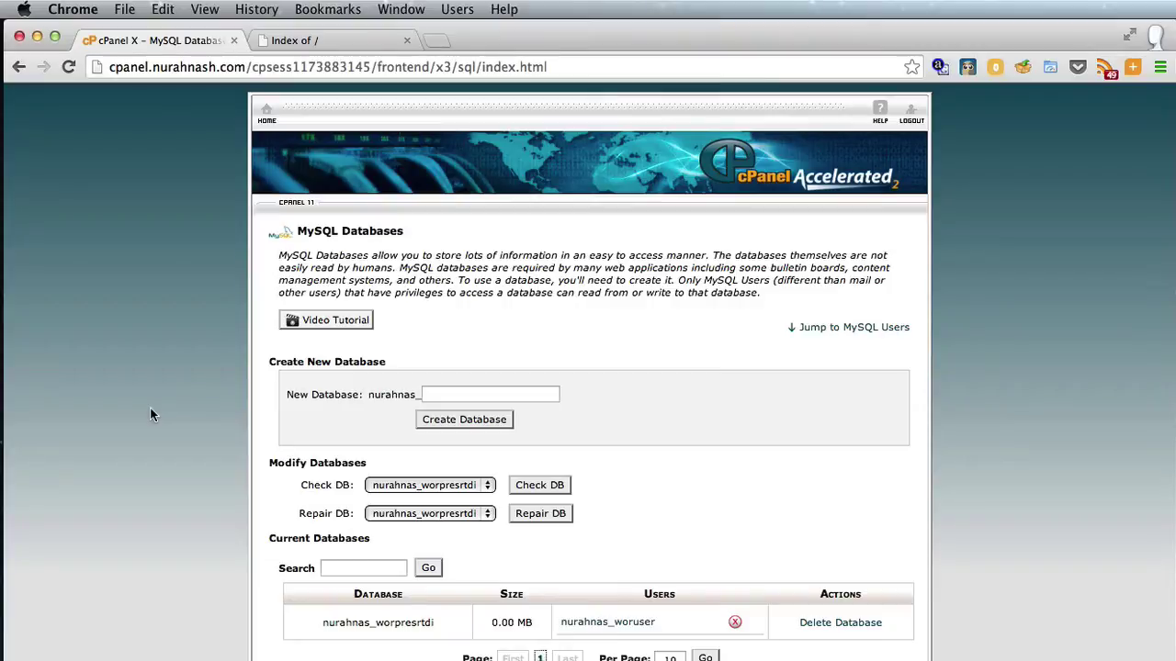
# Download the WordPress 3.8.1 zip from wordpress.org's download page in a new tab
pyautogui.click(436, 40)
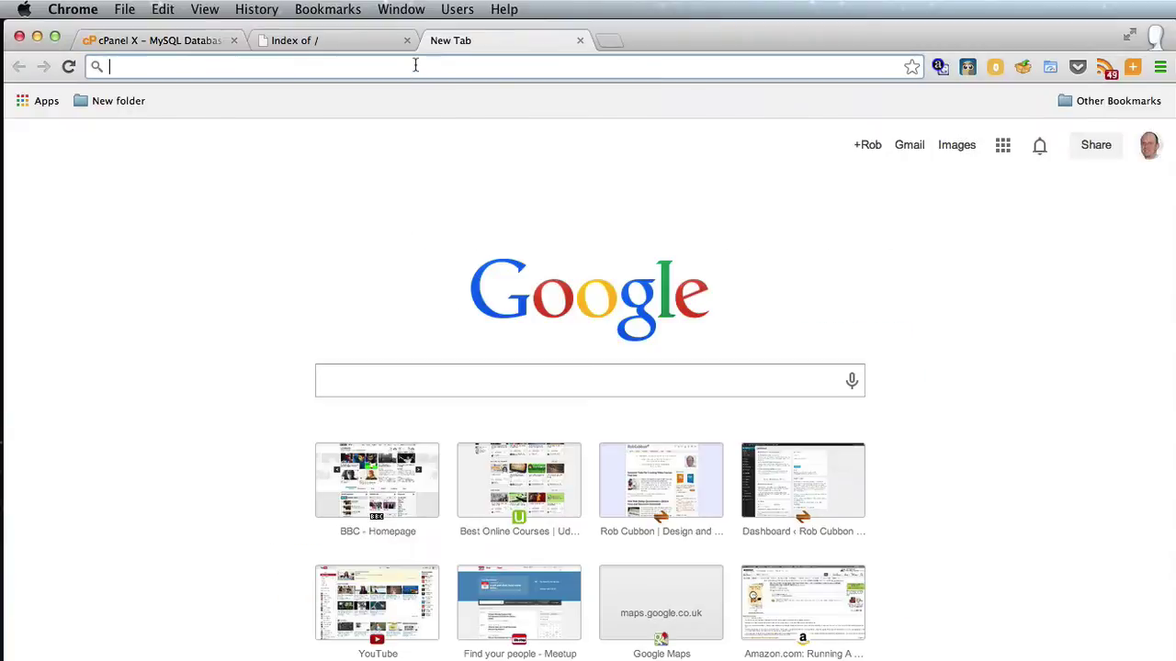
pyautogui.write('wordpress.org')
pyautogui.press('Return')
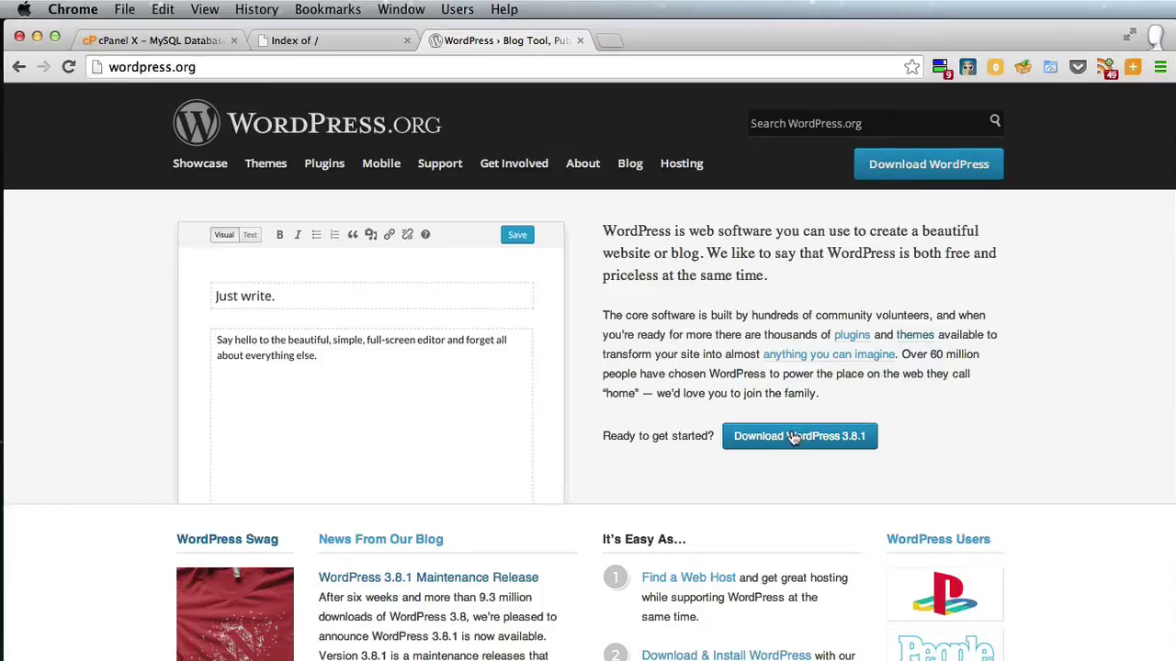
pyautogui.click(795, 438)
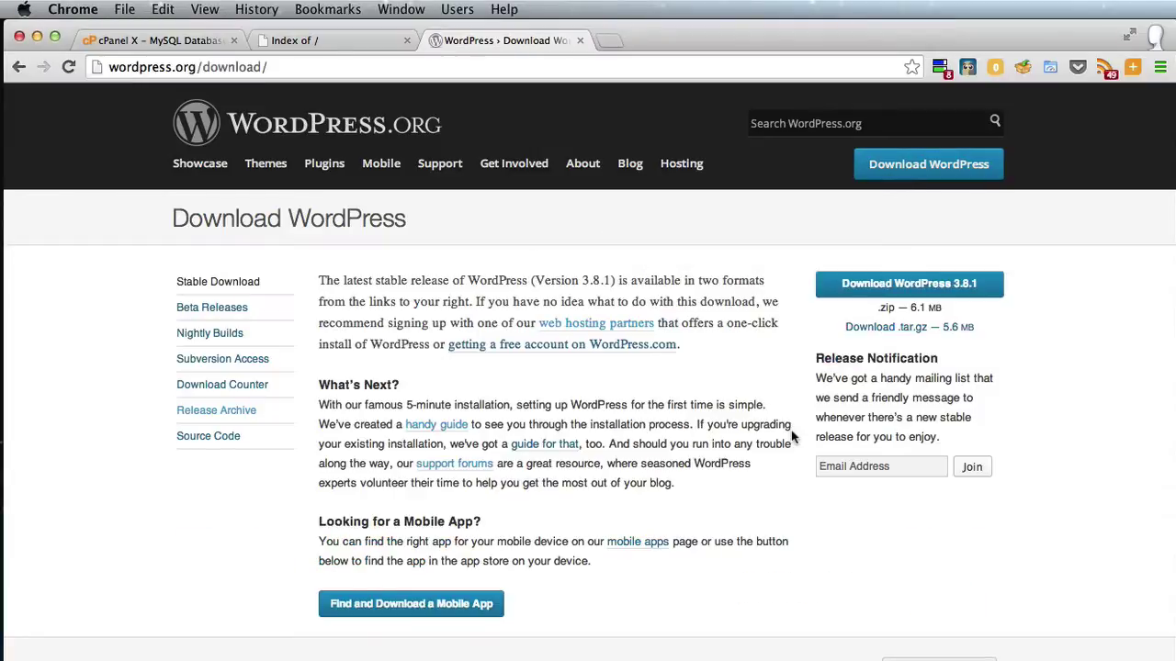
pyautogui.click(876, 292)
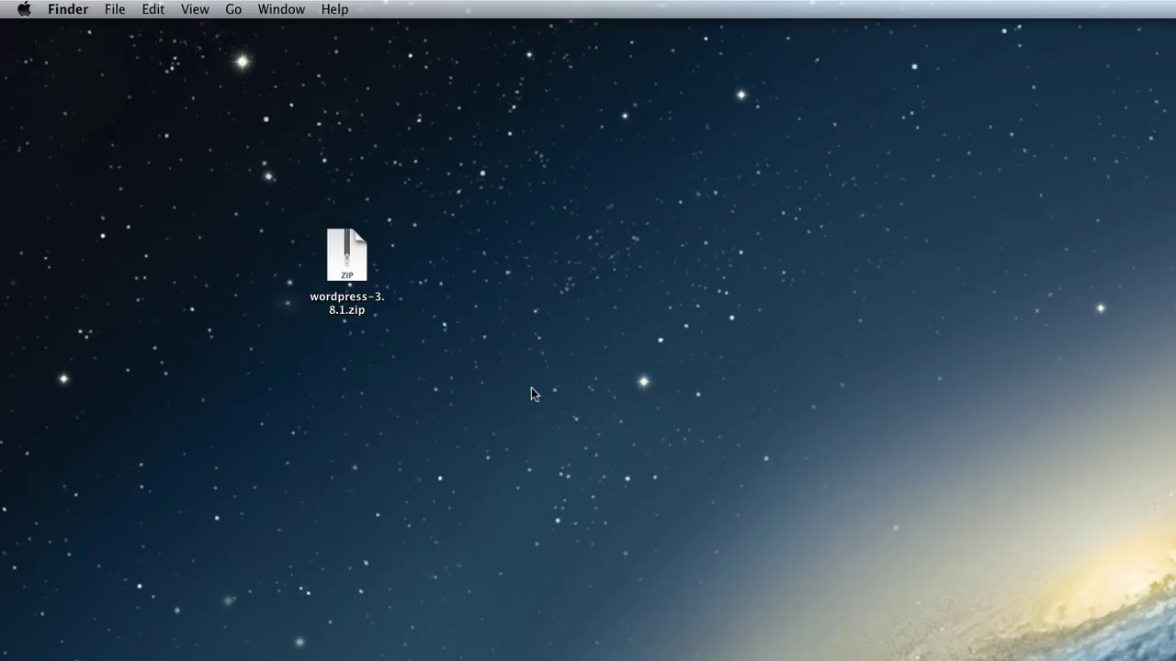
# Expand wordpress-3.8.1.zip on the desktop with Archive Utility into a wordpress folder
pyautogui.doubleClick(339, 256)
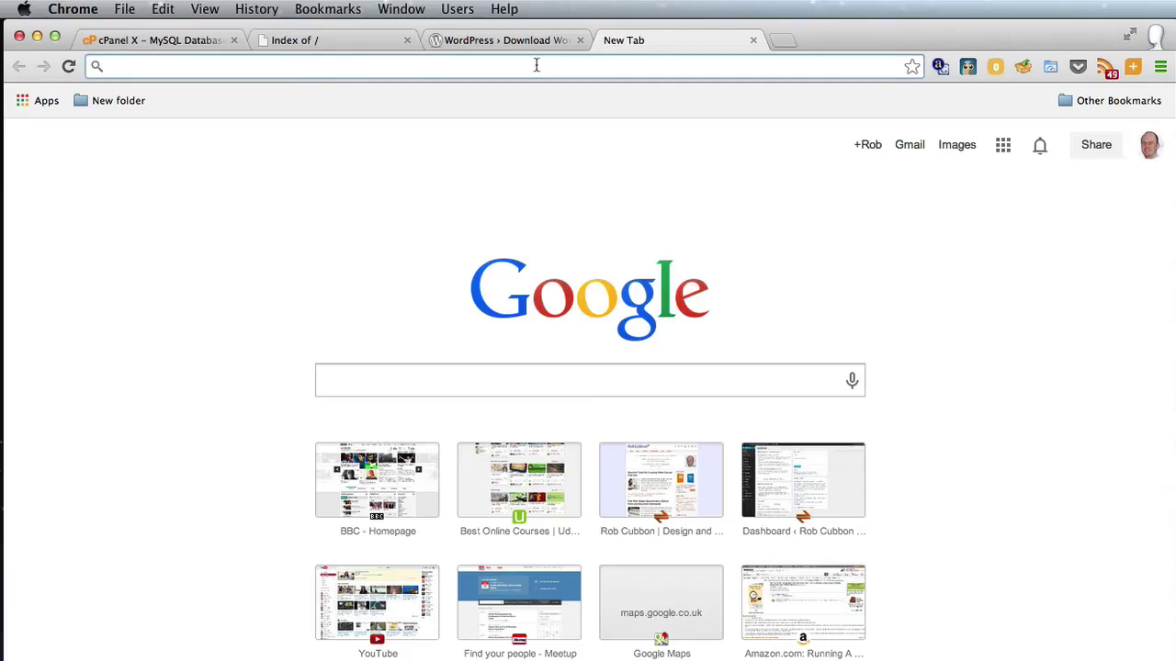
# Search for filezilla and go to the filezilla-project.org homepage
pyautogui.write('filezilla')
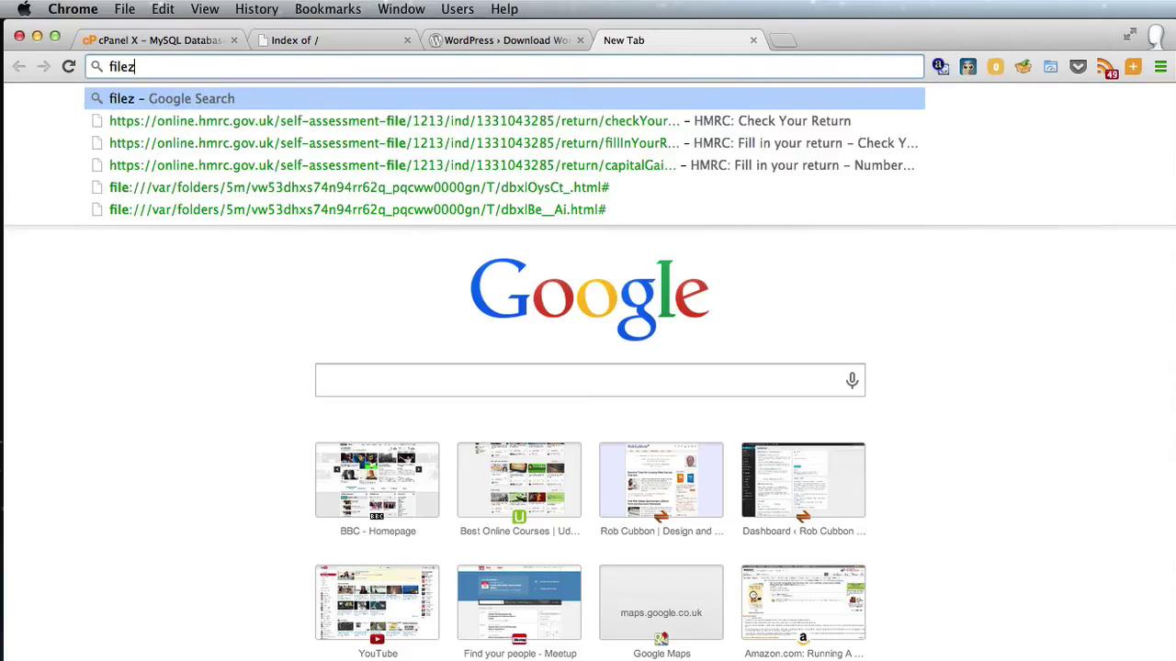
pyautogui.press('Return')
pyautogui.click(180, 247)
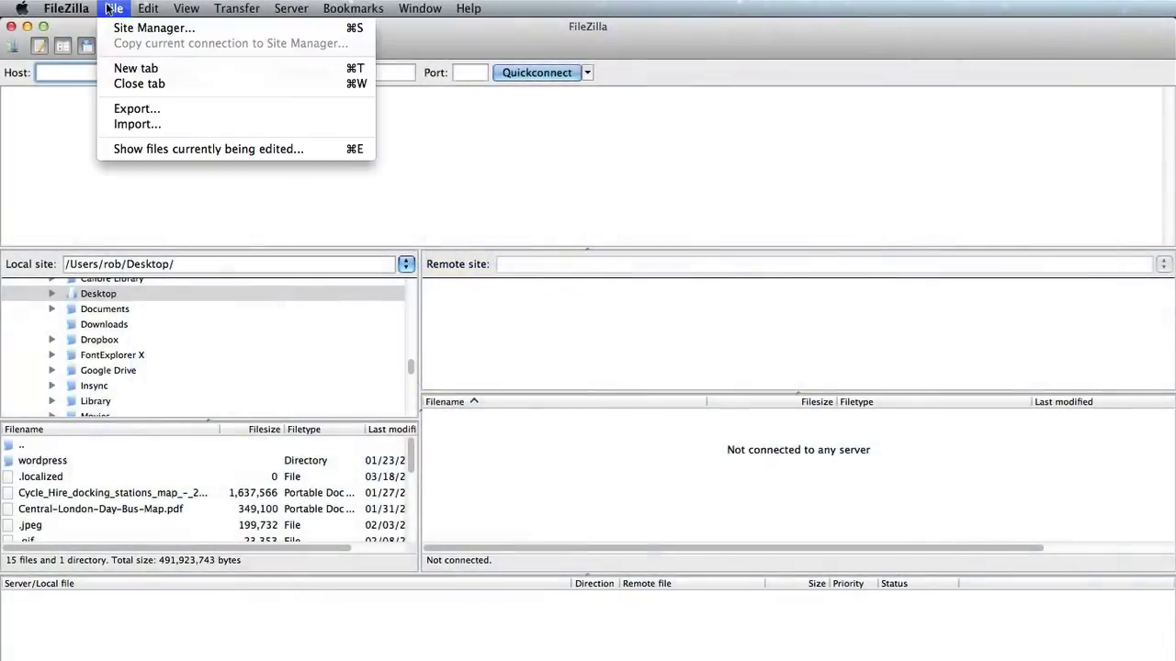
# Add a new Site Manager entry with the server host and Normal logon, clearing the default credentials
pyautogui.click(120, 29)
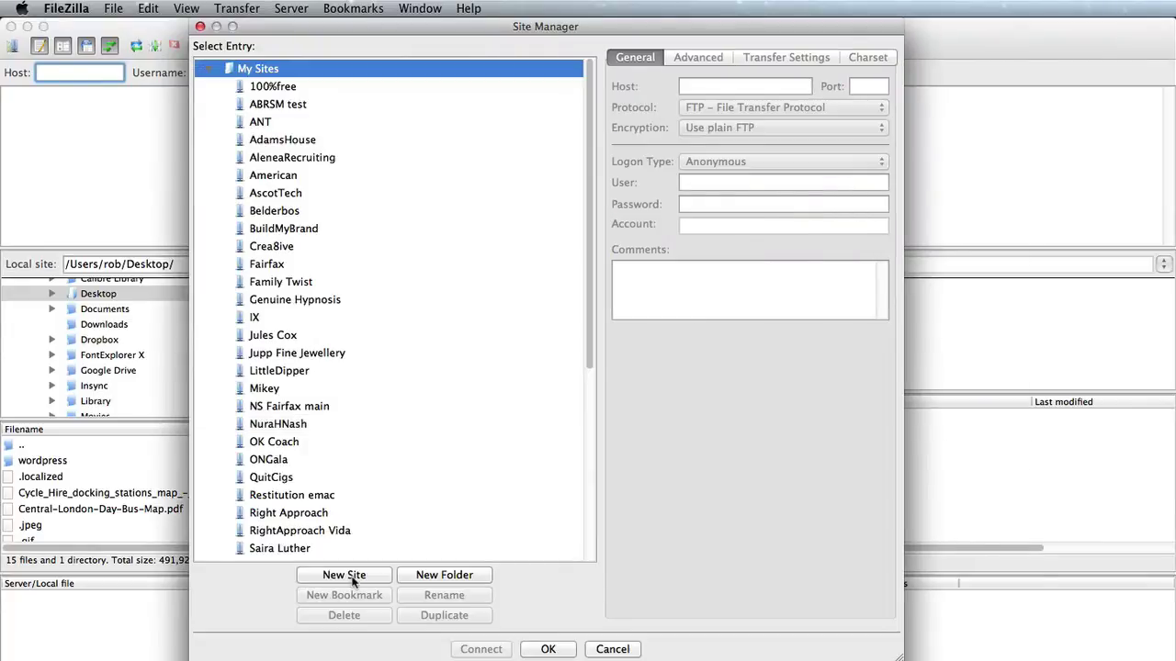
pyautogui.click(346, 575)
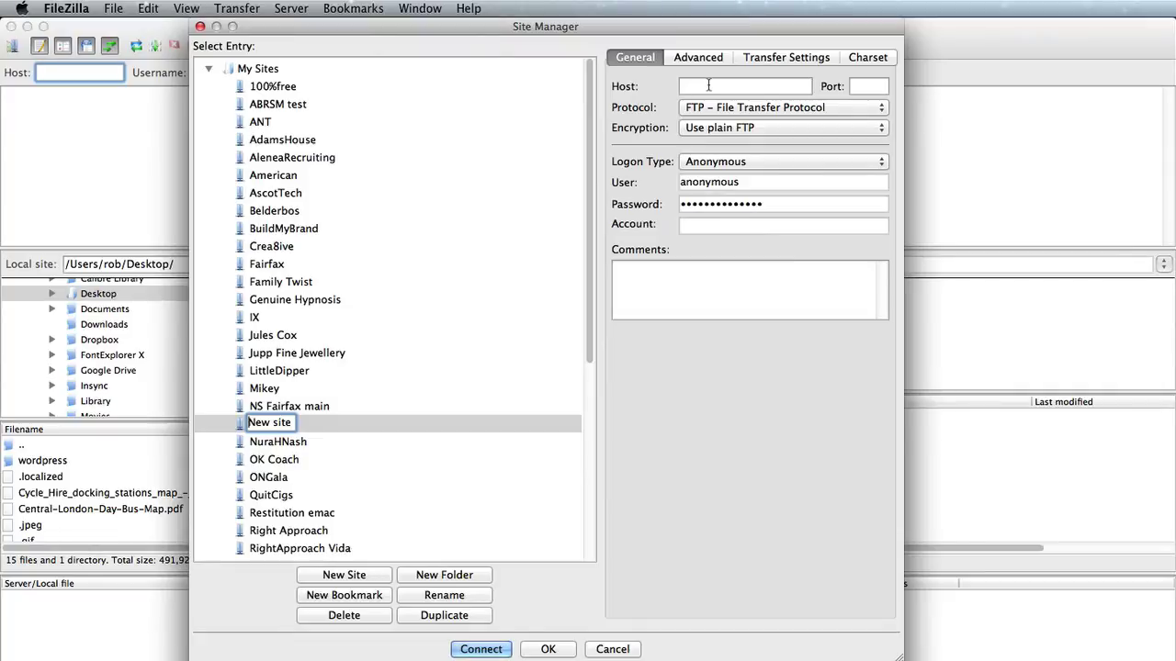
pyautogui.click(708, 85)
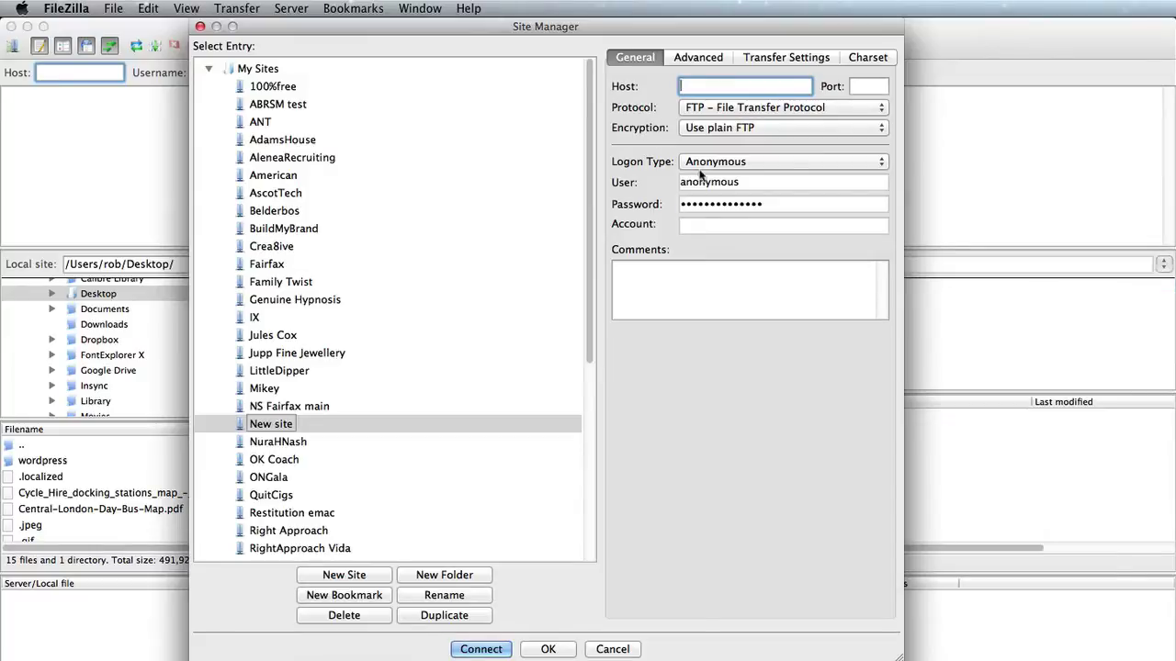
pyautogui.click(701, 162)
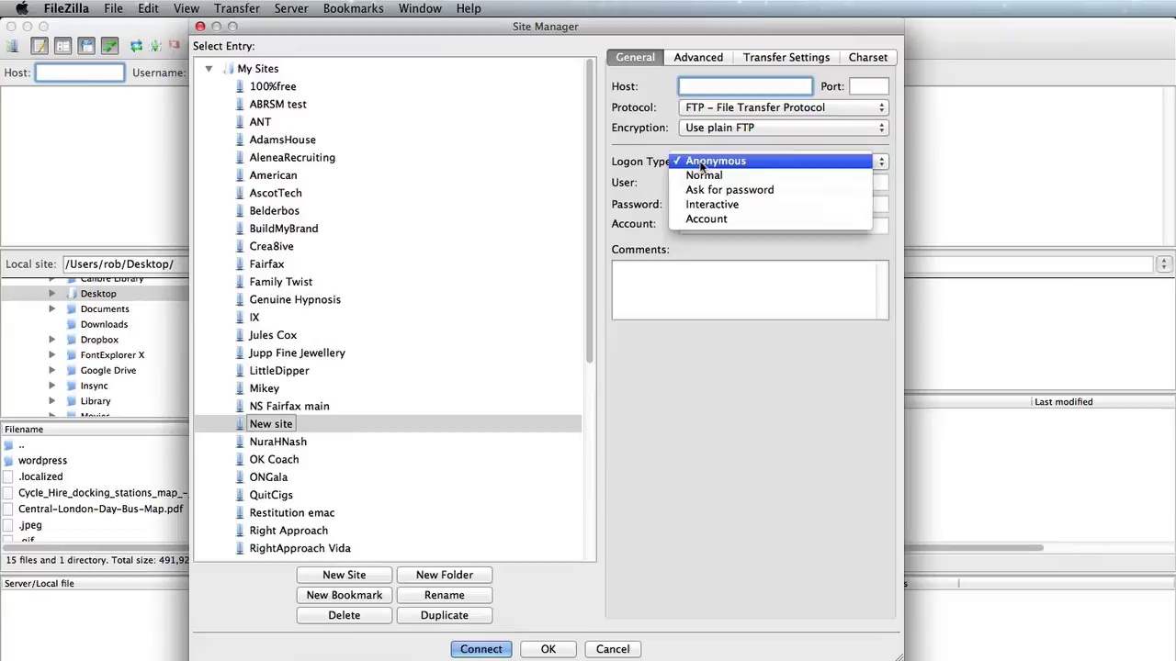
pyautogui.click(704, 174)
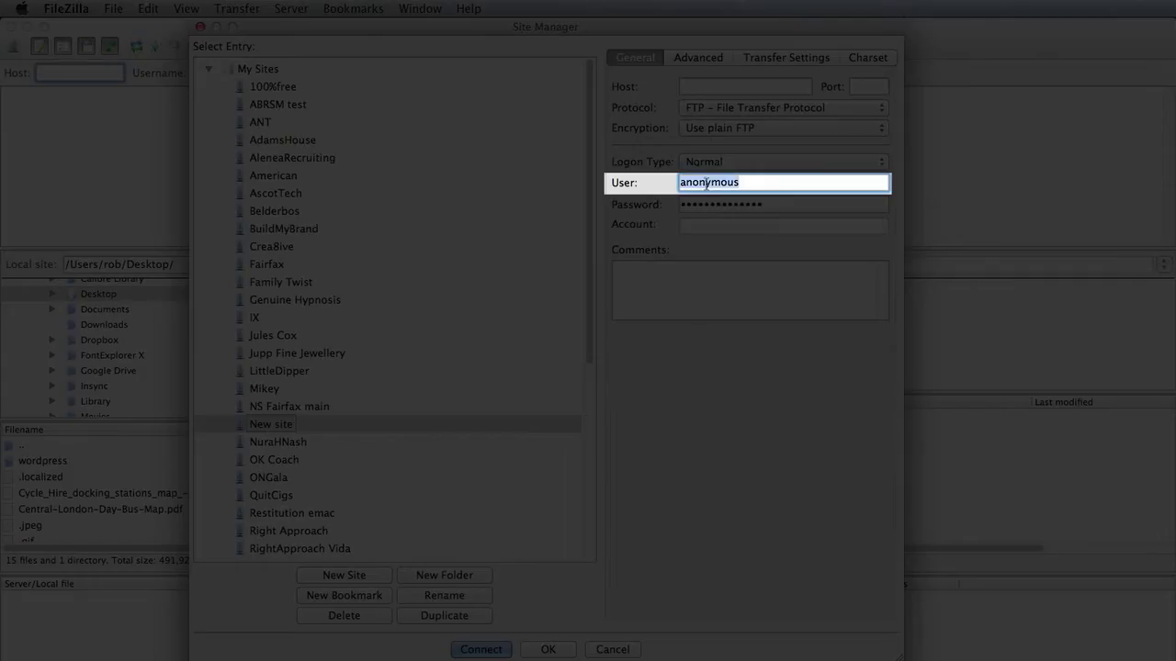
pyautogui.press('BackSpace')
pyautogui.press('Tab')
pyautogui.press('BackSpace')
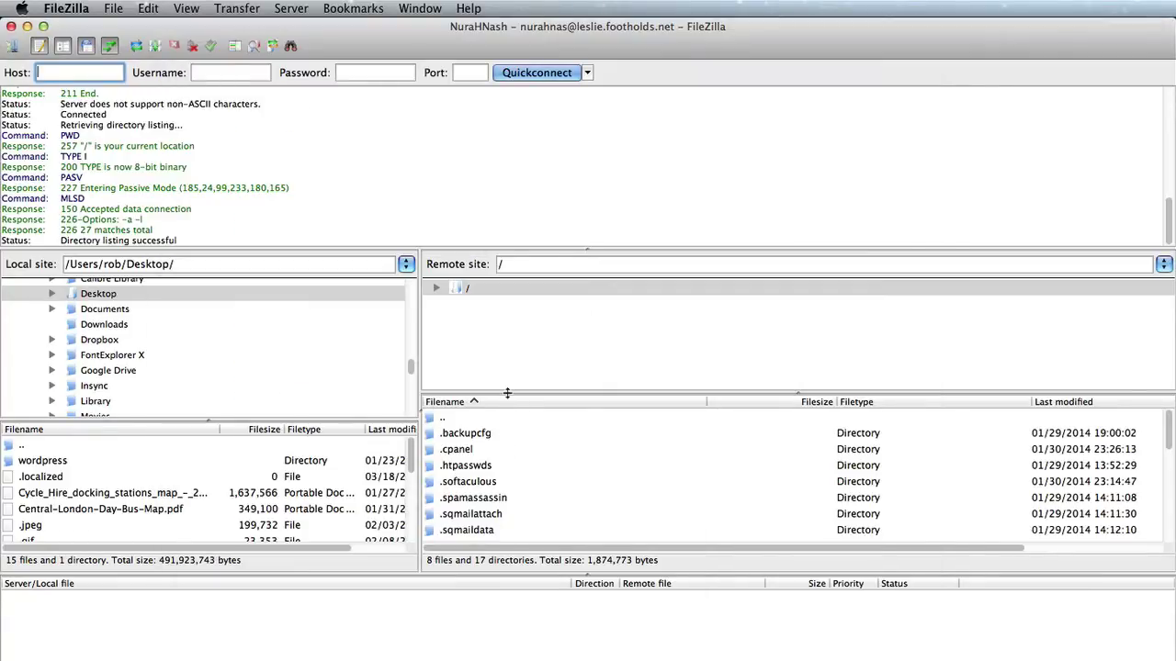
# Enlarge the file list panes and open the remote public_html folder
pyautogui.moveTo(507, 393); pyautogui.dragTo(505, 377)
pyautogui.moveTo(528, 574); pyautogui.dragTo(531, 640)
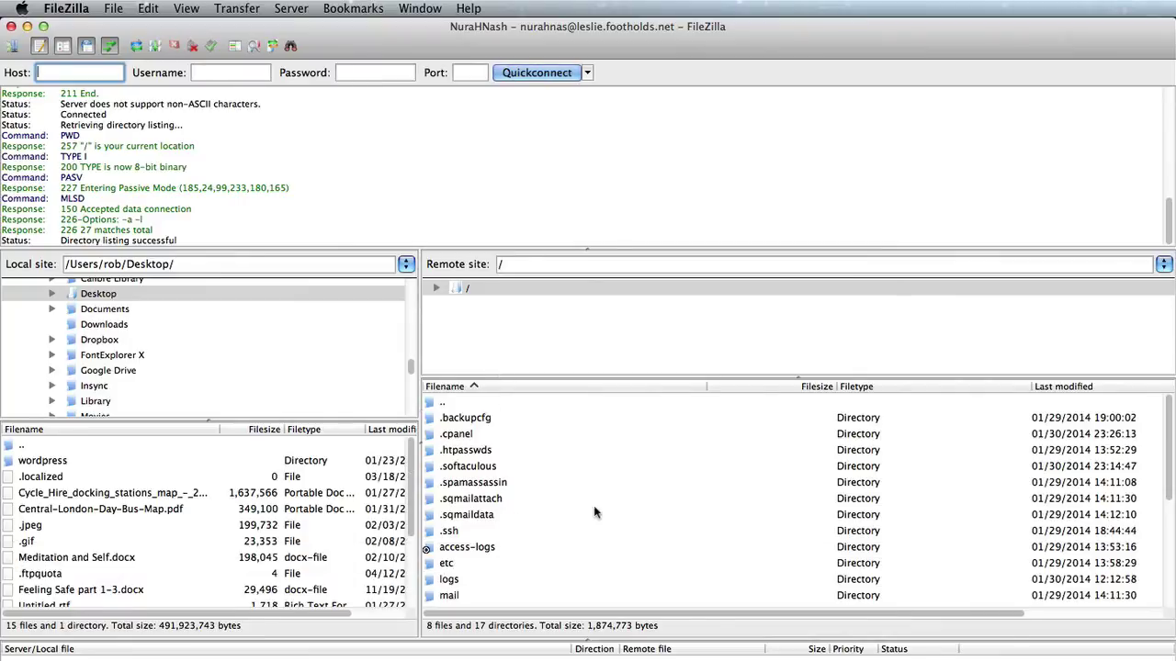
pyautogui.scroll(-5, 583, 455)
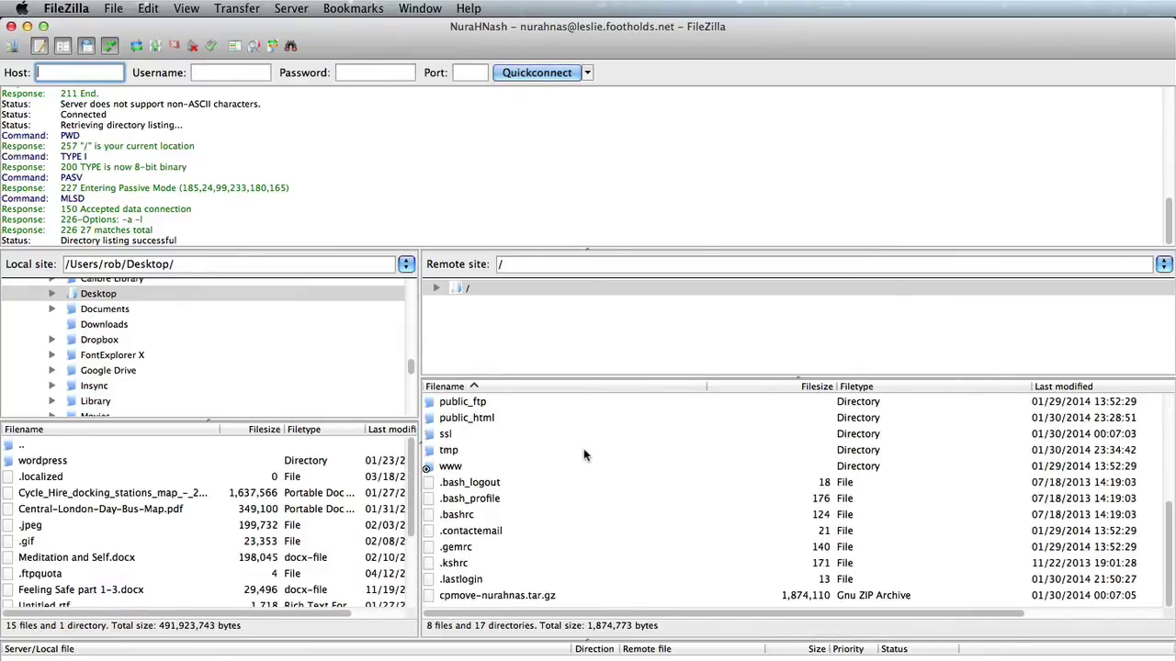
pyautogui.scroll(5, 583, 448)
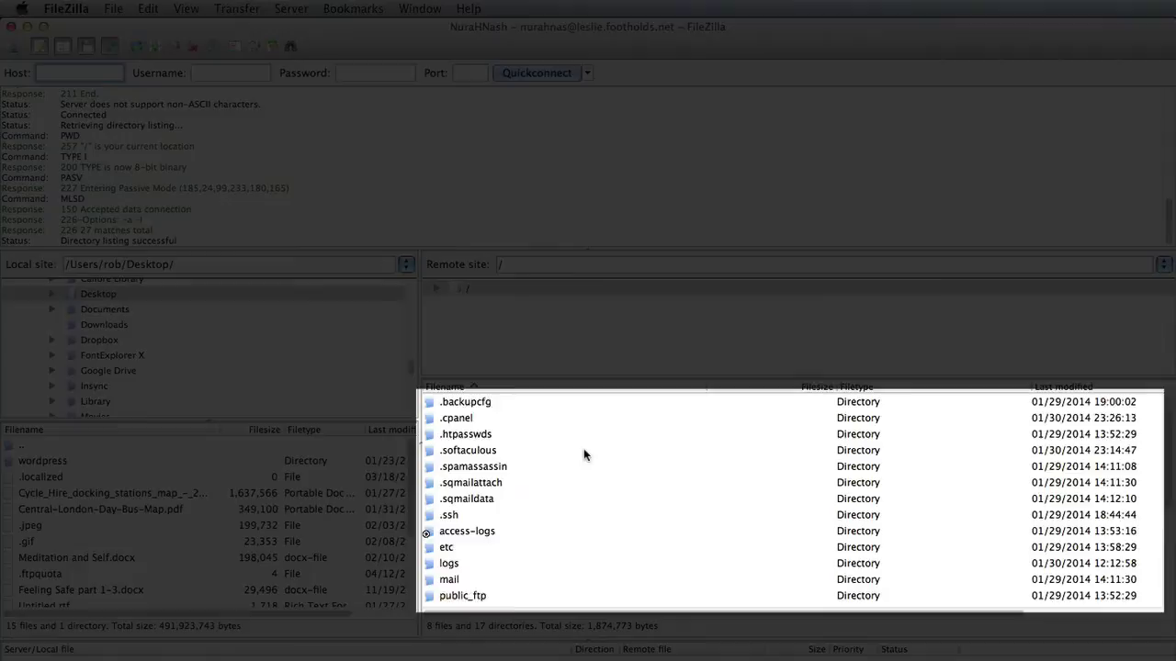
pyautogui.scroll(-4, 584, 450)
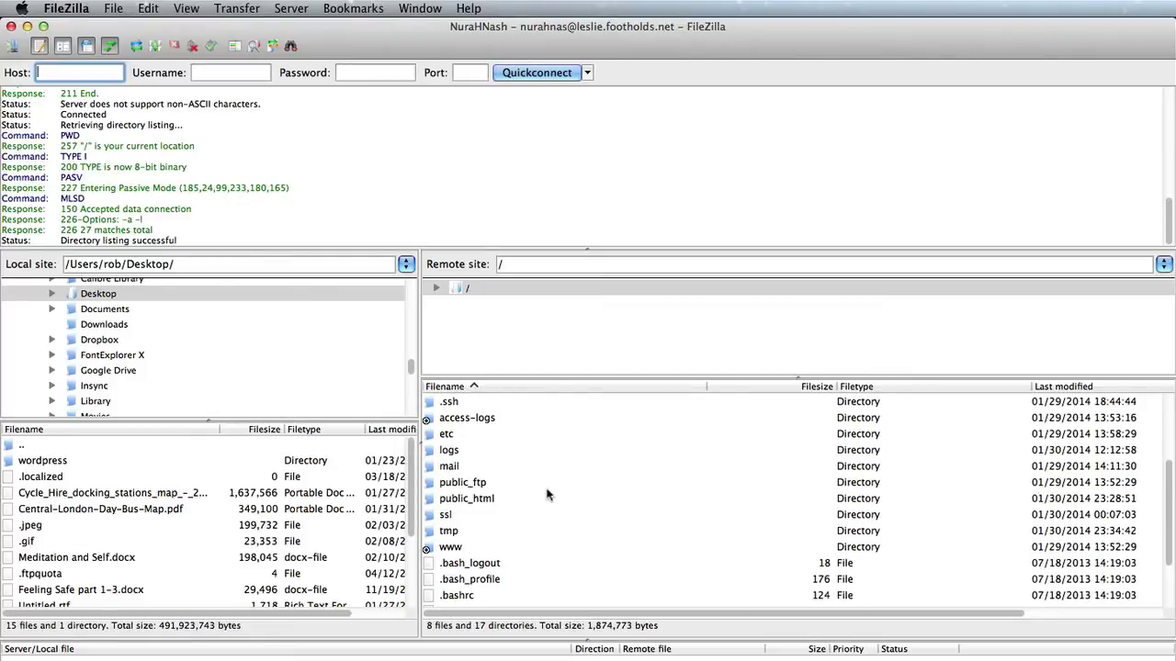
pyautogui.click(513, 501)
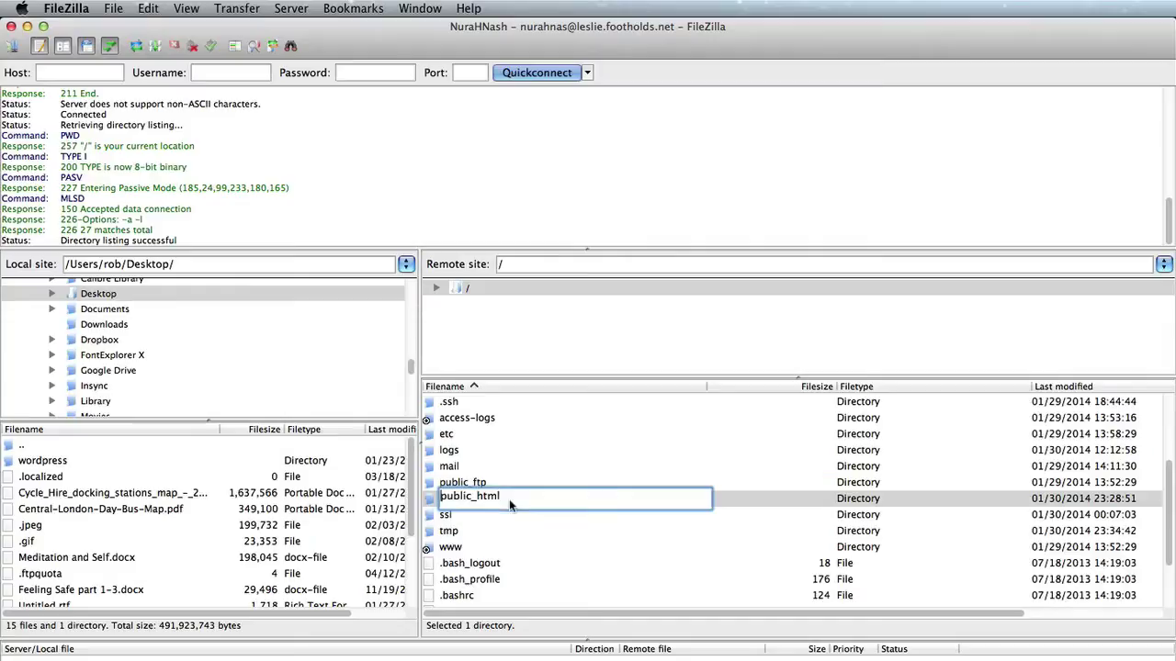
pyautogui.doubleClick(508, 499)
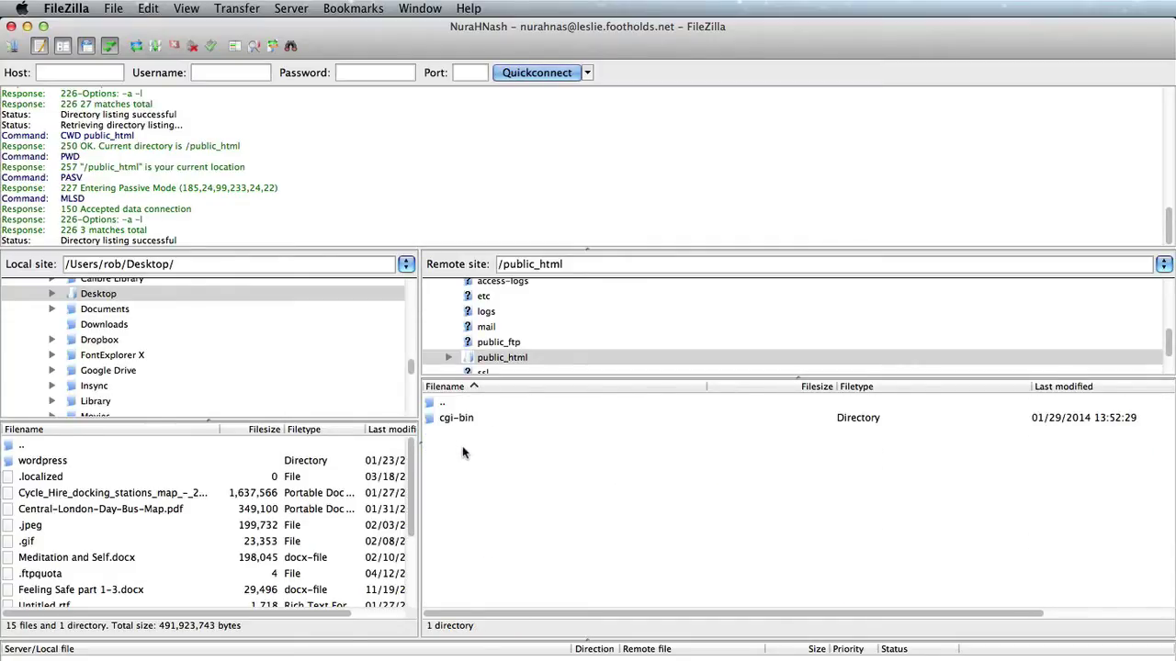
# Check the site's bare directory index in Chrome, then hide the browser
pyautogui.press('super+Tab')
pyautogui.press('super+2')
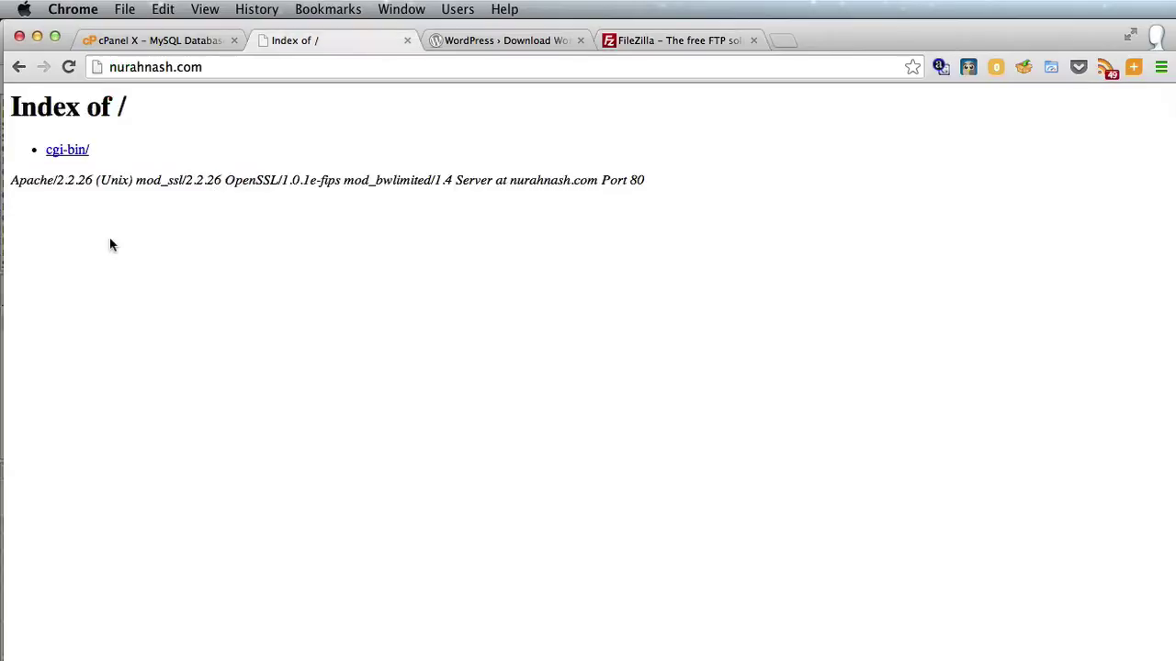
pyautogui.press('super+h')
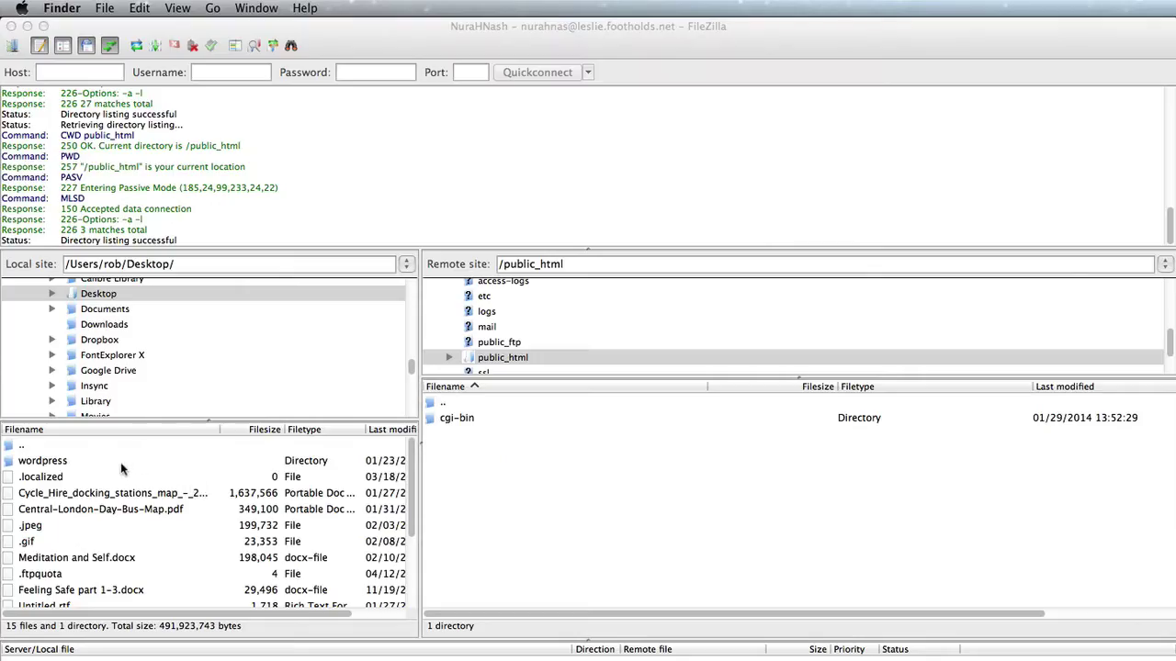
# Upload every file from the local wordpress folder into the remote public_html
pyautogui.click(64, 464)
pyautogui.click(73, 463)
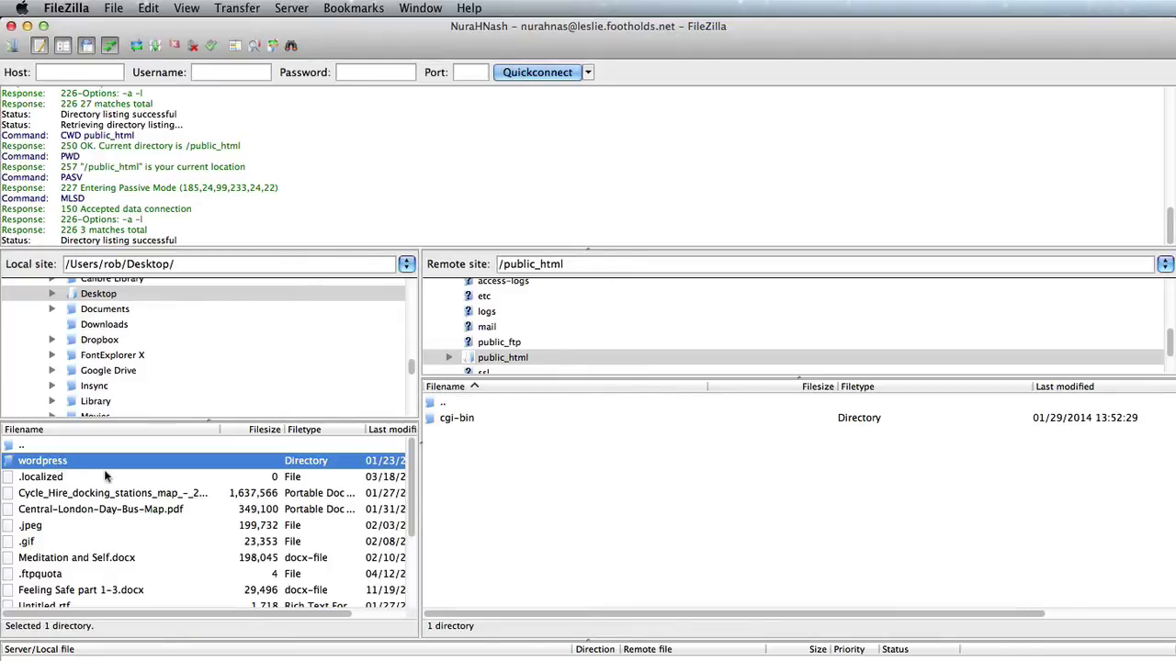
pyautogui.doubleClick(171, 468)
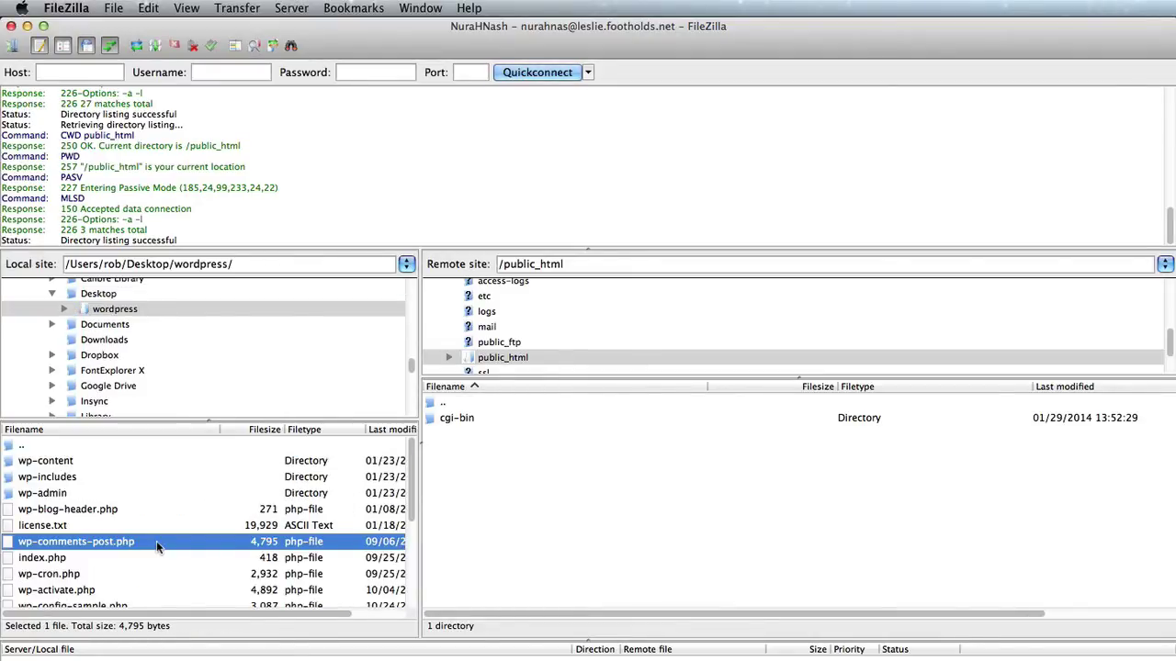
pyautogui.press('super+a')
pyautogui.moveTo(13, 466); pyautogui.dragTo(585, 511)
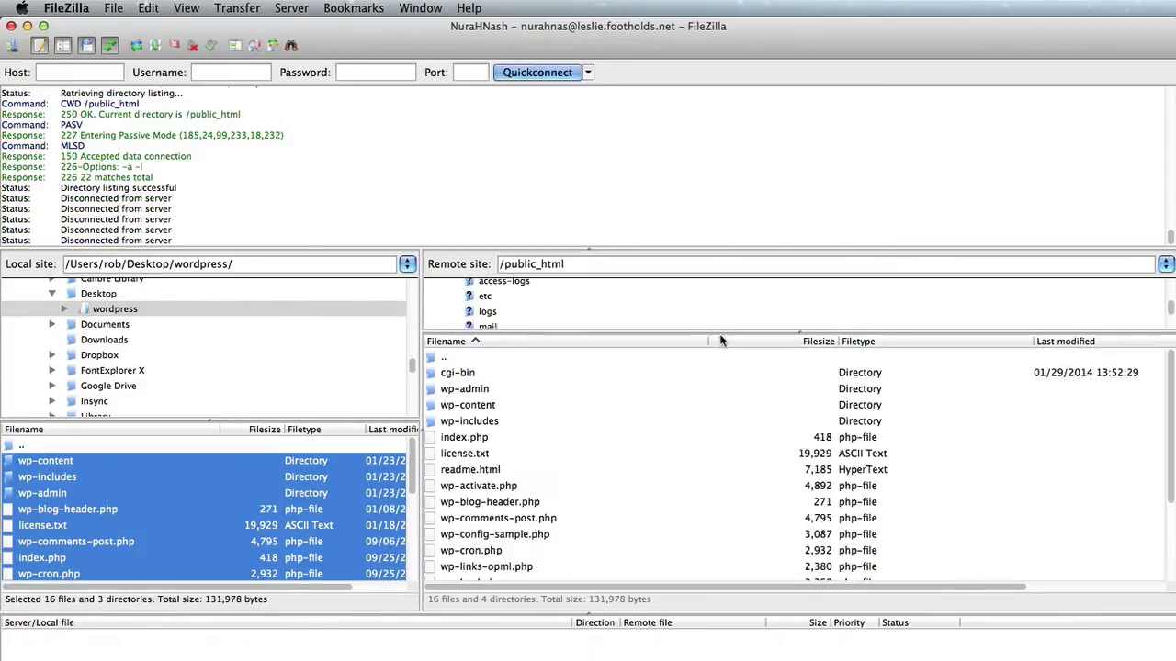
# Enlarge the server folder tree and select public_html to view the uploaded WordPress files
pyautogui.moveTo(720, 335); pyautogui.dragTo(649, 418)
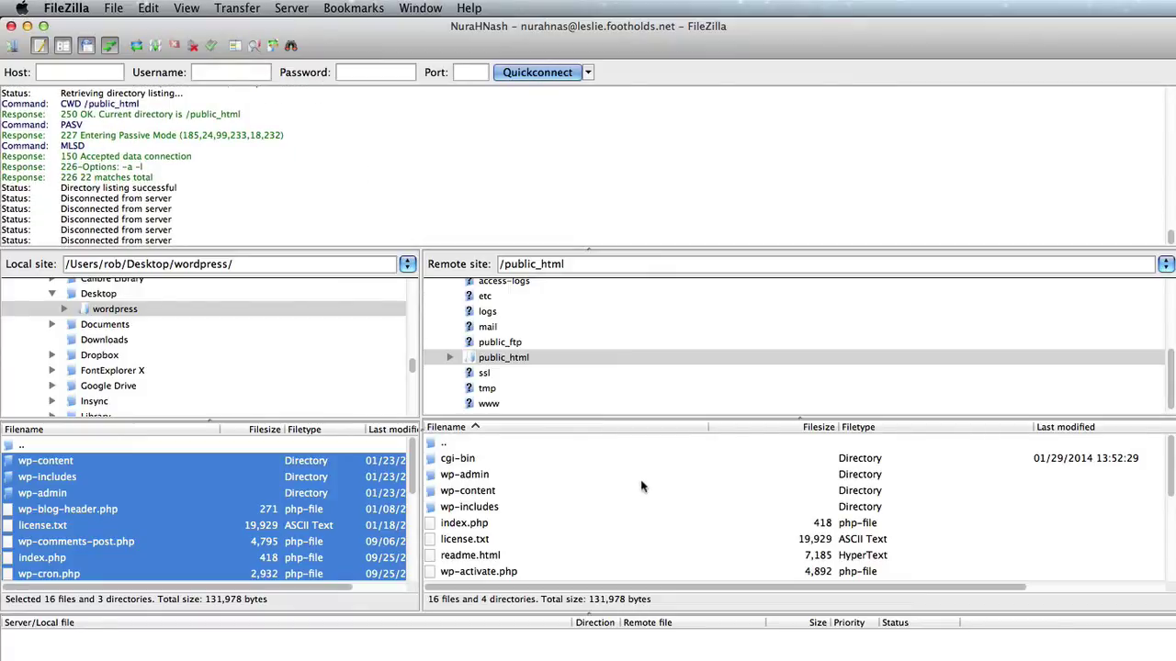
pyautogui.click(557, 357)
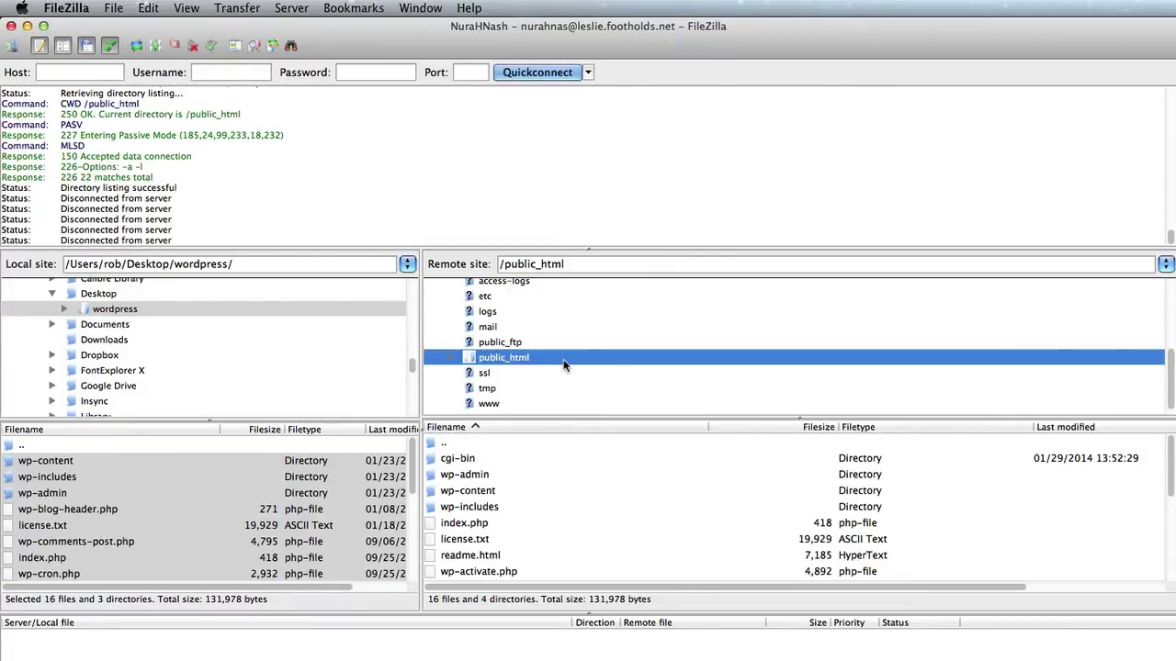
pyautogui.scroll(-10, 594, 476)
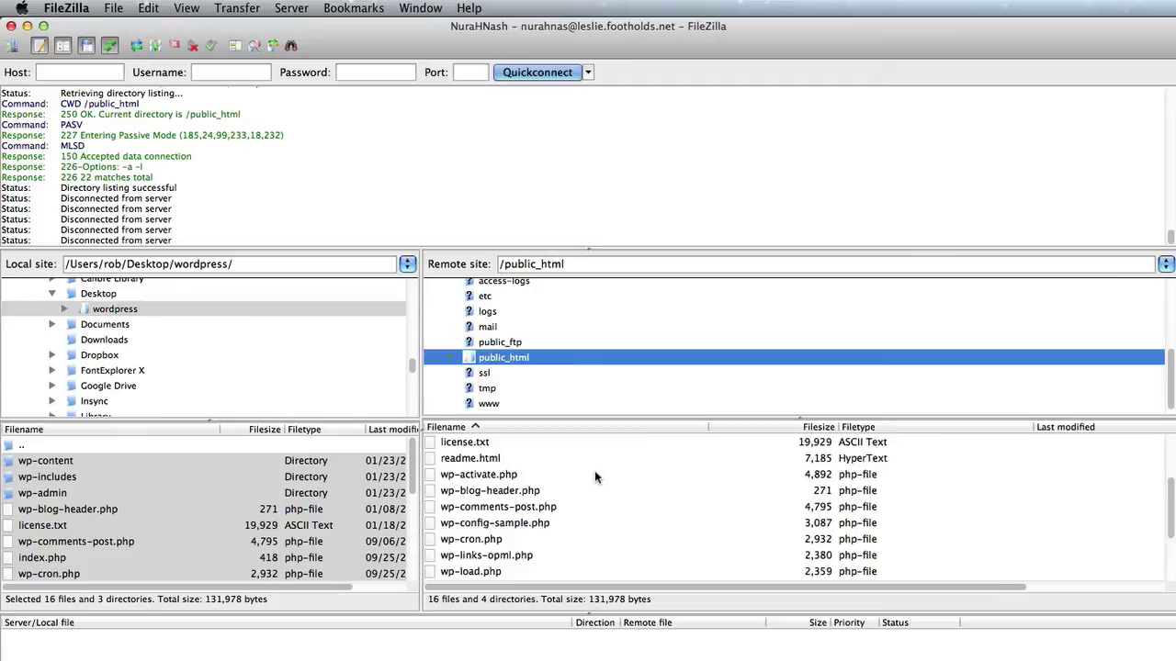
pyautogui.scroll(10, 594, 471)
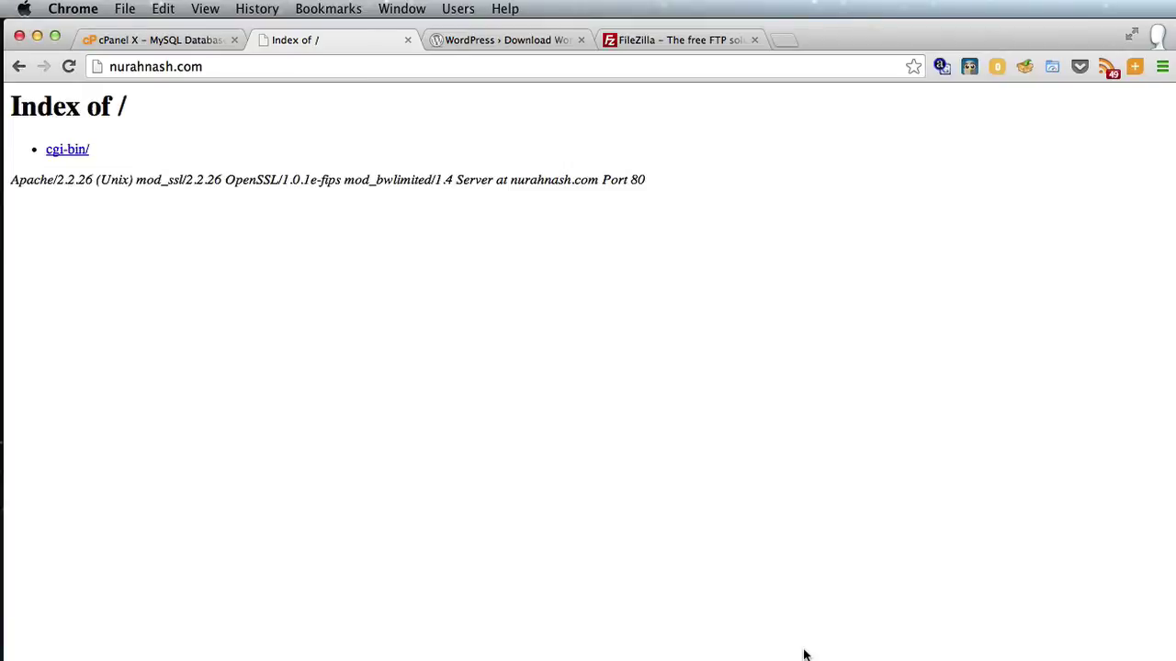
# Reload the site, start Create a Configuration File, and return to cPanel's MySQL Databases tab
pyautogui.press('super+r')
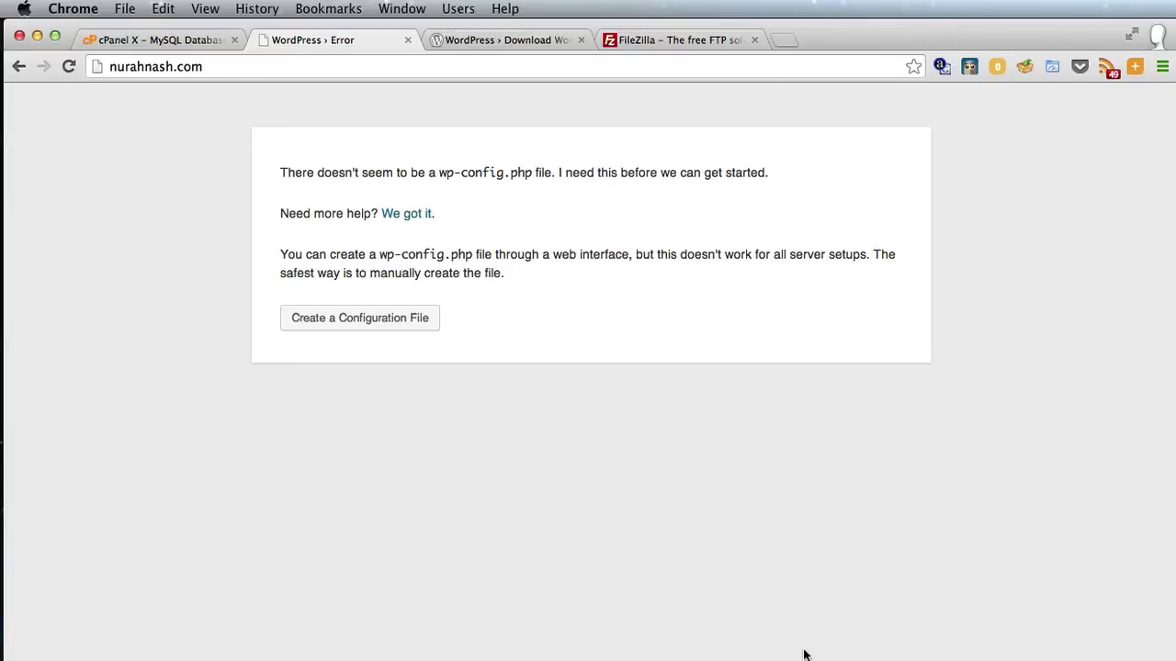
pyautogui.click(357, 326)
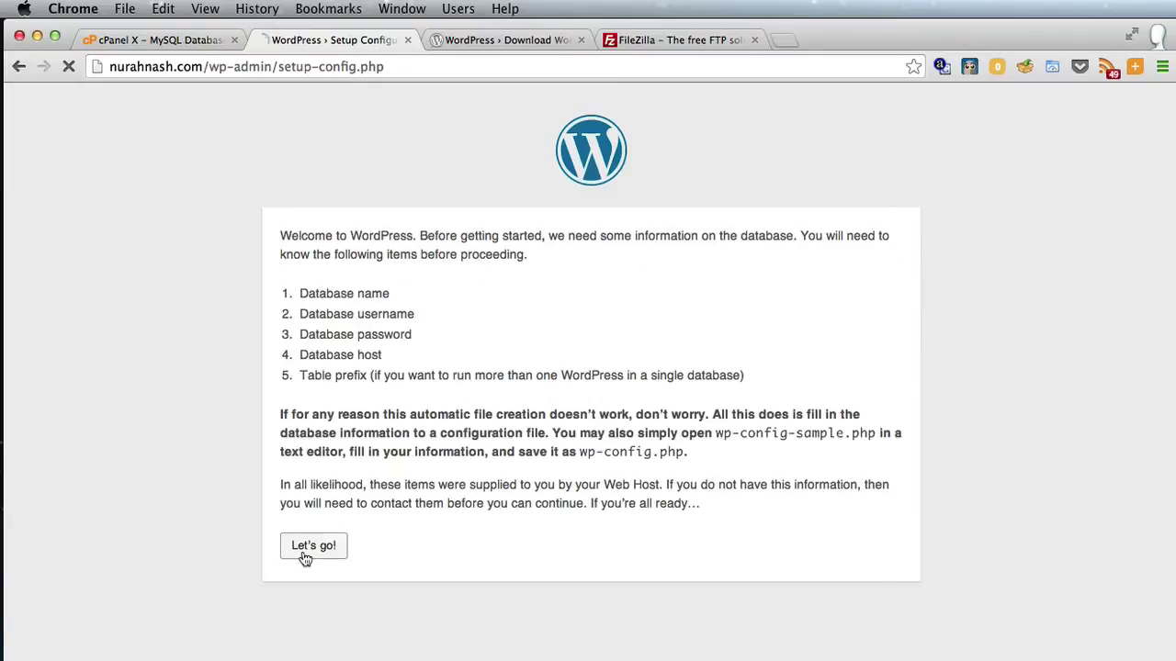
pyautogui.press('super+1')
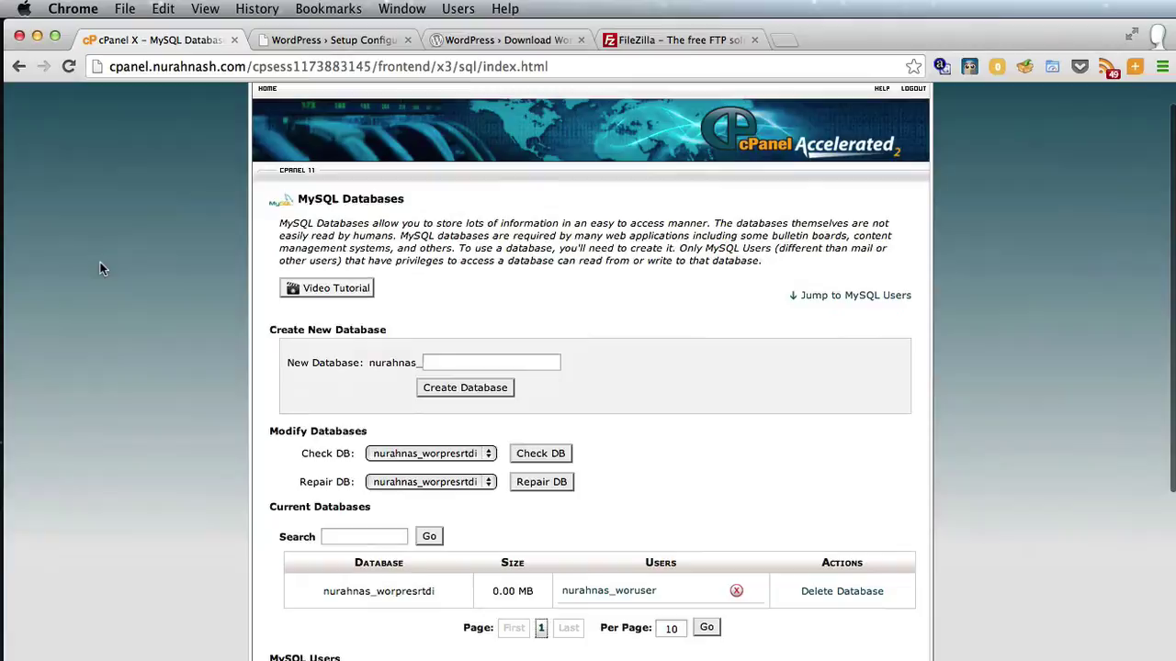
# Check the worpresrtdi database and woruser user in MySQL Databases, then return to the WordPress setup form
pyautogui.scroll(-1, 355, 214)
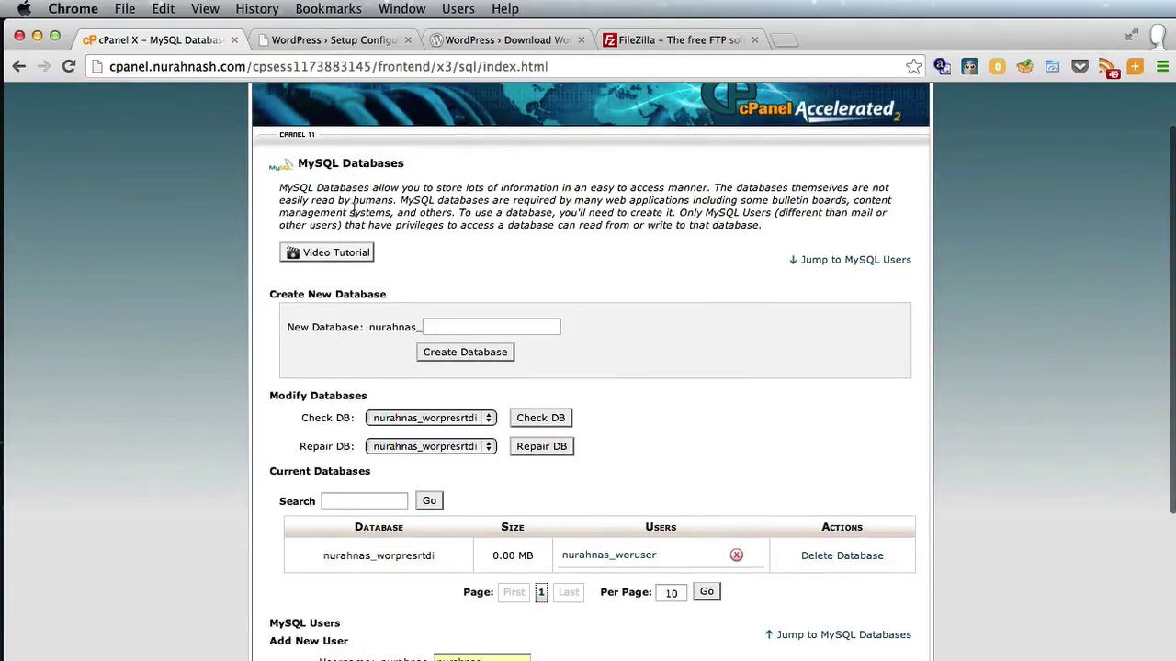
pyautogui.scroll(1, 355, 214)
pyautogui.scroll(-5, 355, 214)
pyautogui.scroll(-4, 355, 214)
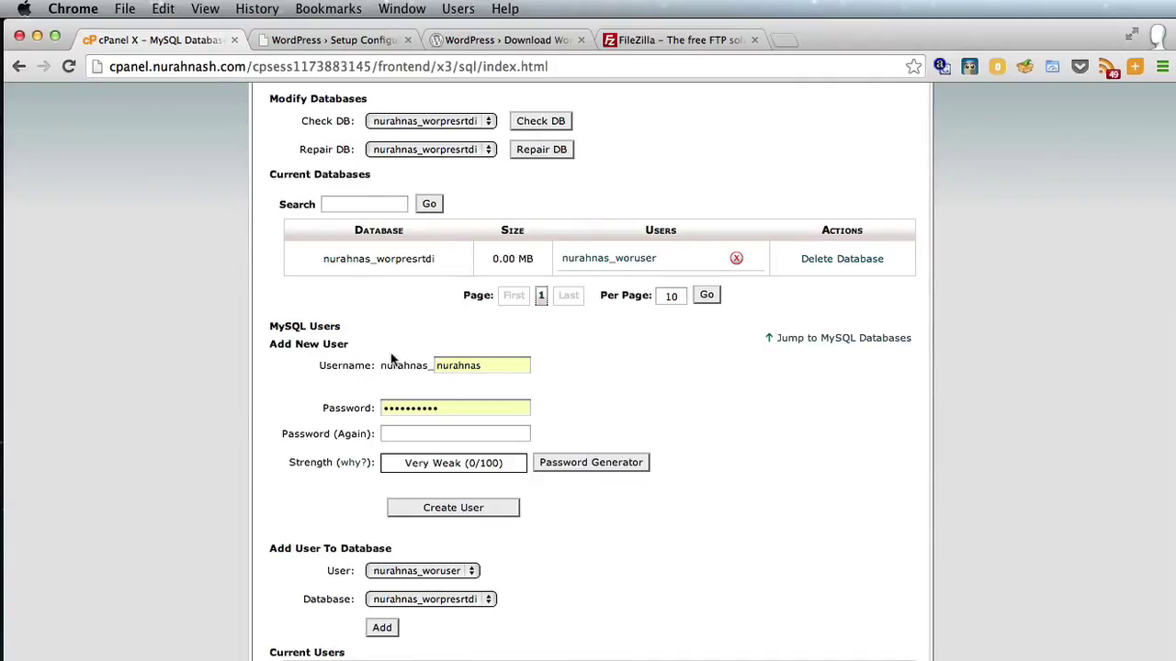
pyautogui.click(304, 39)
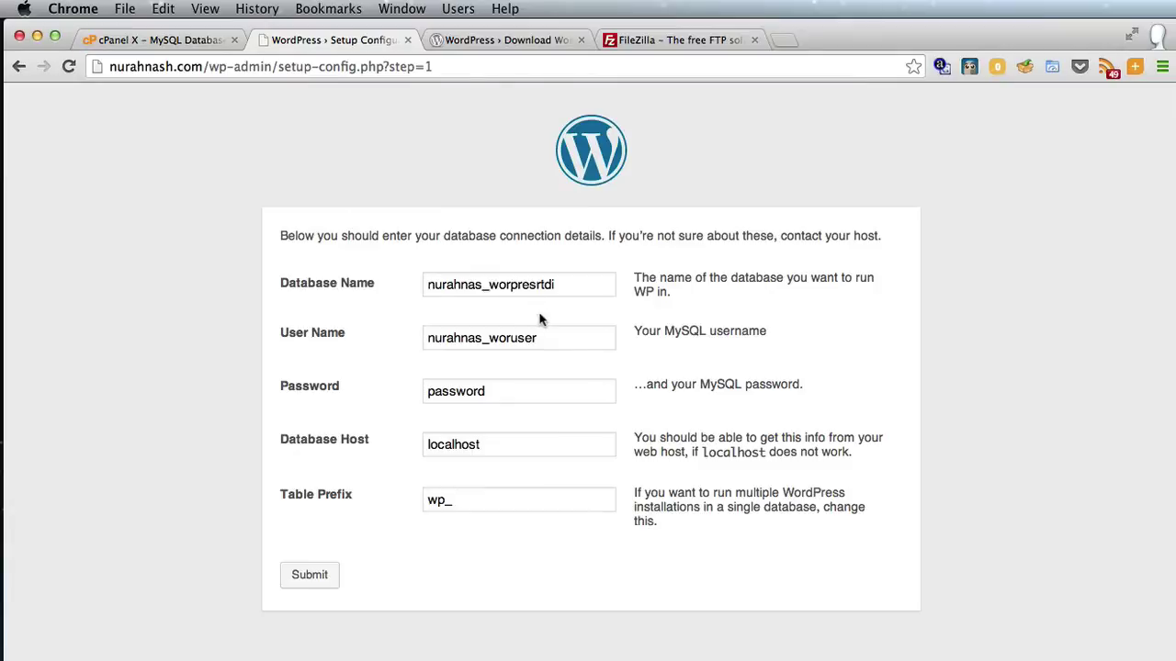
# Paste the database user's password and change the table prefix from wp_ to wpfhdg_
pyautogui.doubleClick(534, 391)
pyautogui.press('super+v')
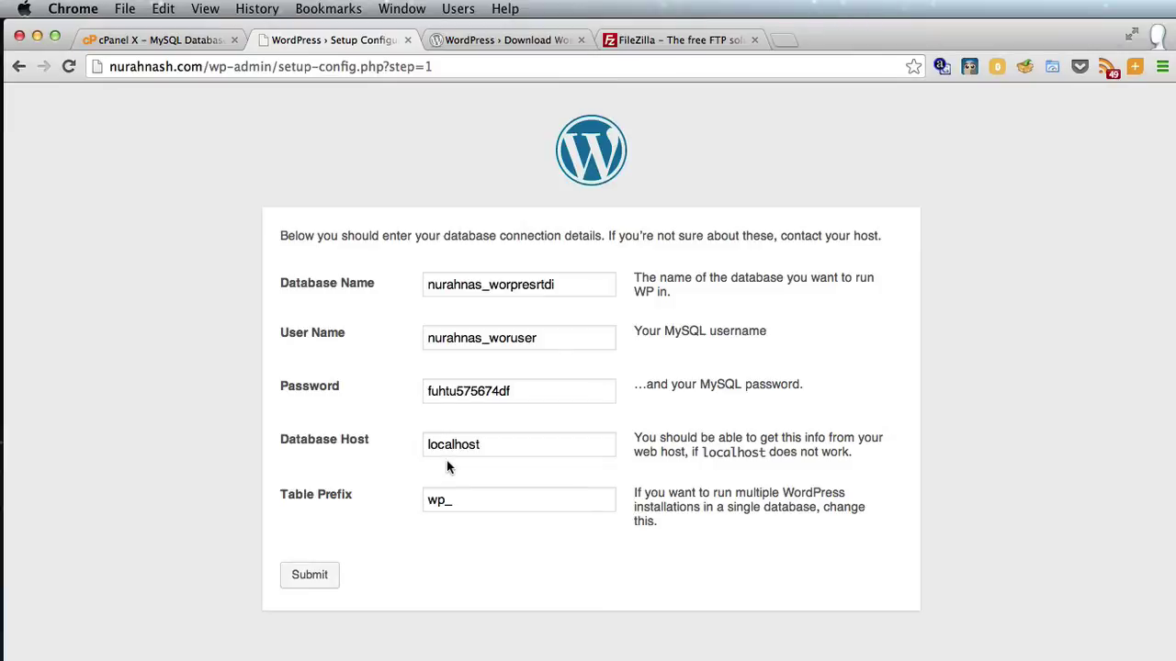
pyautogui.click(446, 510)
pyautogui.write('fhdg')
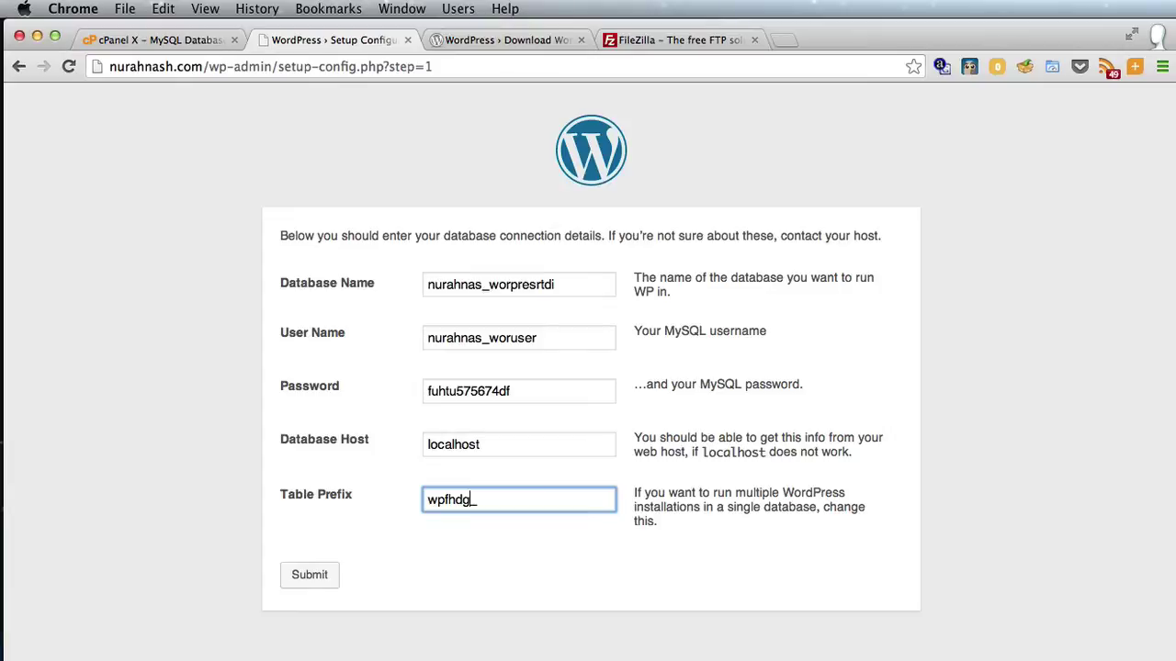
# Submit the connection details, run the install, and install WordPress with the entered site title and admin account
pyautogui.click(317, 580)
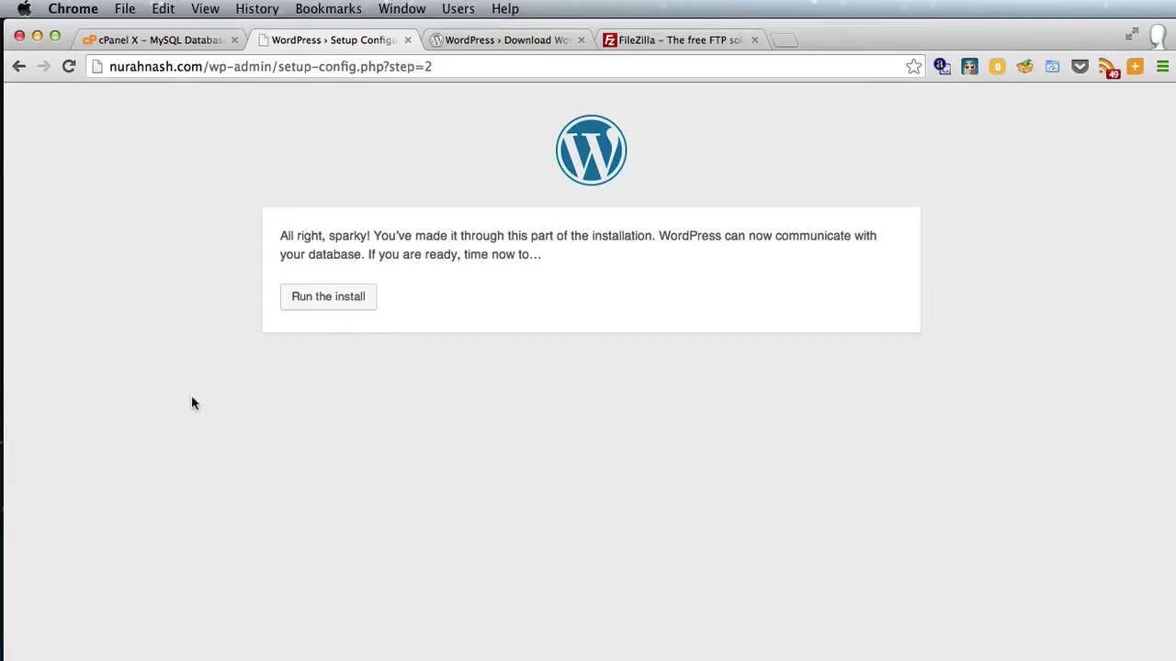
pyautogui.click(304, 306)
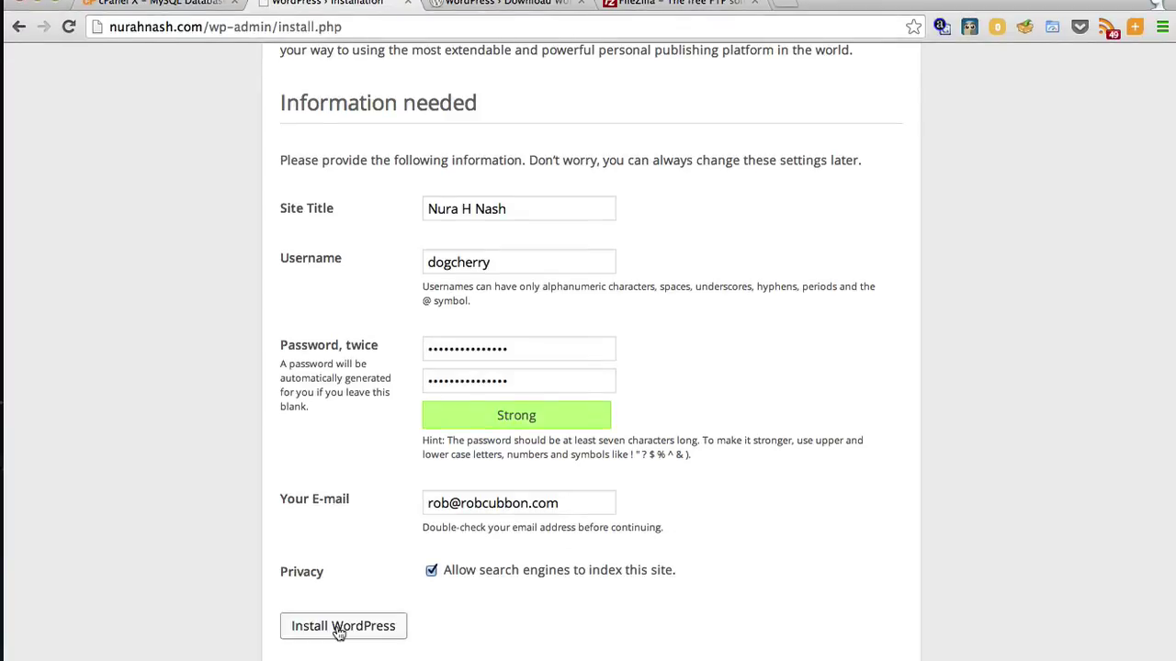
pyautogui.click(338, 632)
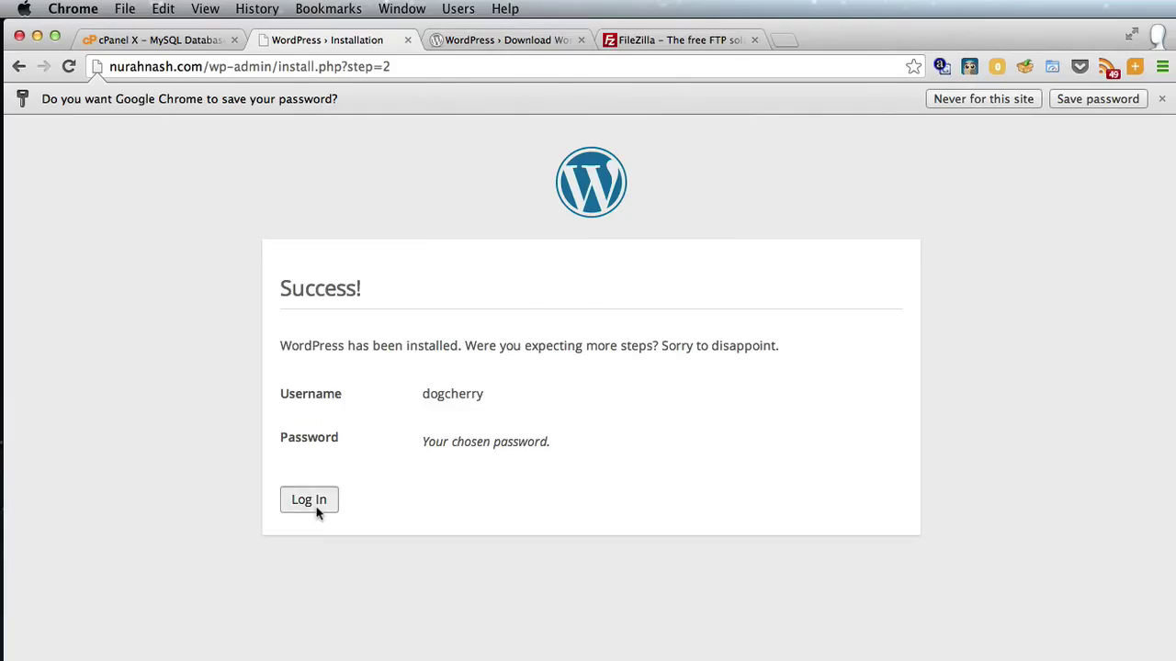
# Log in with the admin username and password and look over the WordPress 3.8.1 Dashboard menus
pyautogui.click(316, 507)
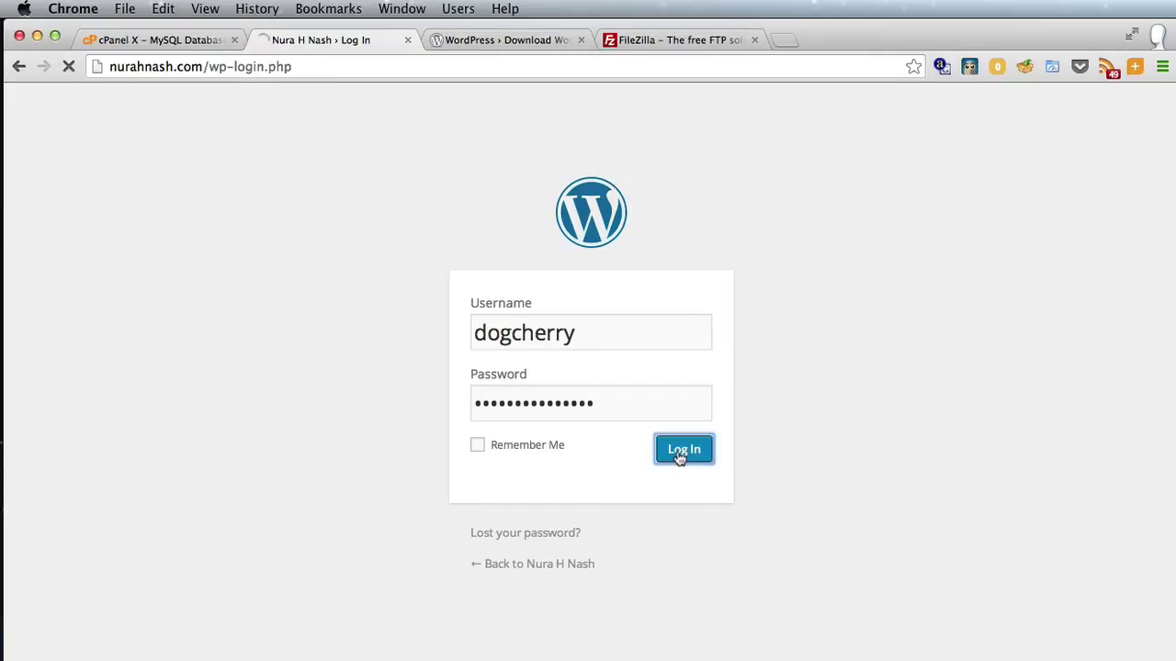
pyautogui.click(680, 450)
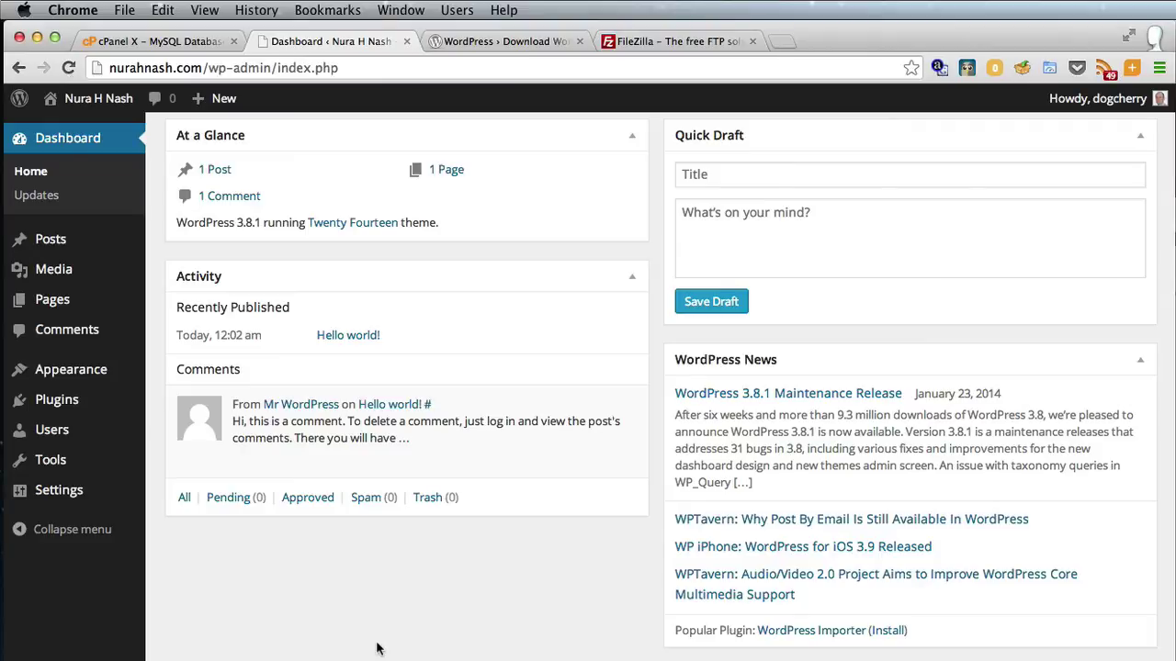
pyautogui.moveTo(110, 415)
pyautogui.moveTo(110, 439)
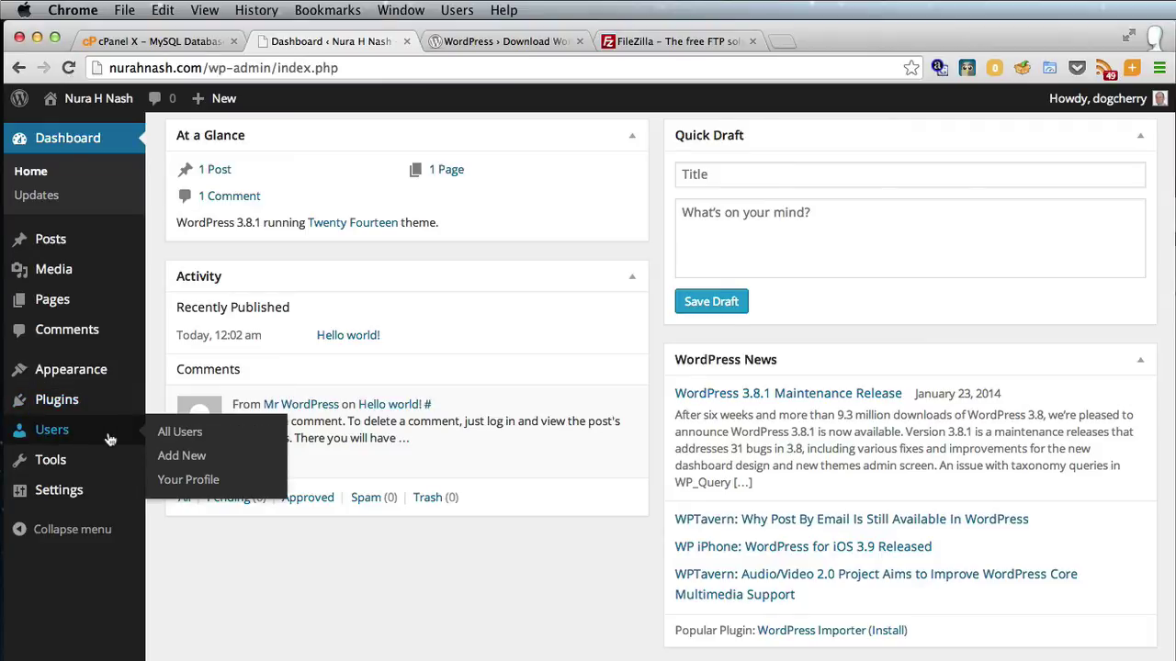
pyautogui.moveTo(118, 376)
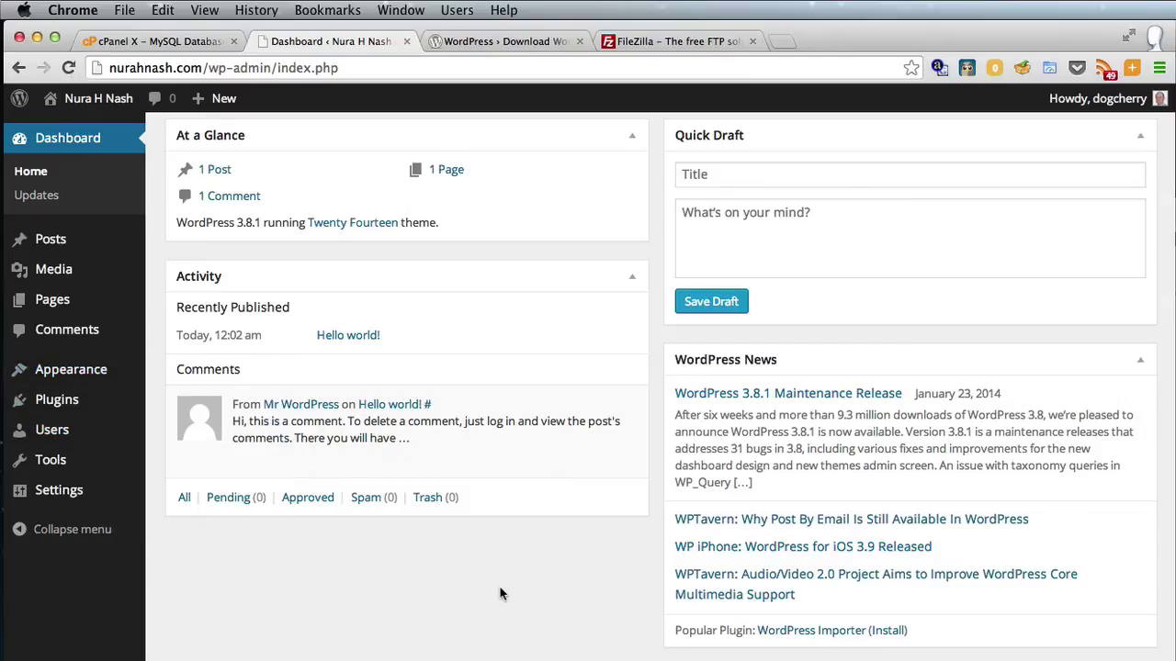
# In a new Chrome tab, load the site's own address to view its Hello world! home page
pyautogui.press('super+t')
pyautogui.write('nurahnash.com')
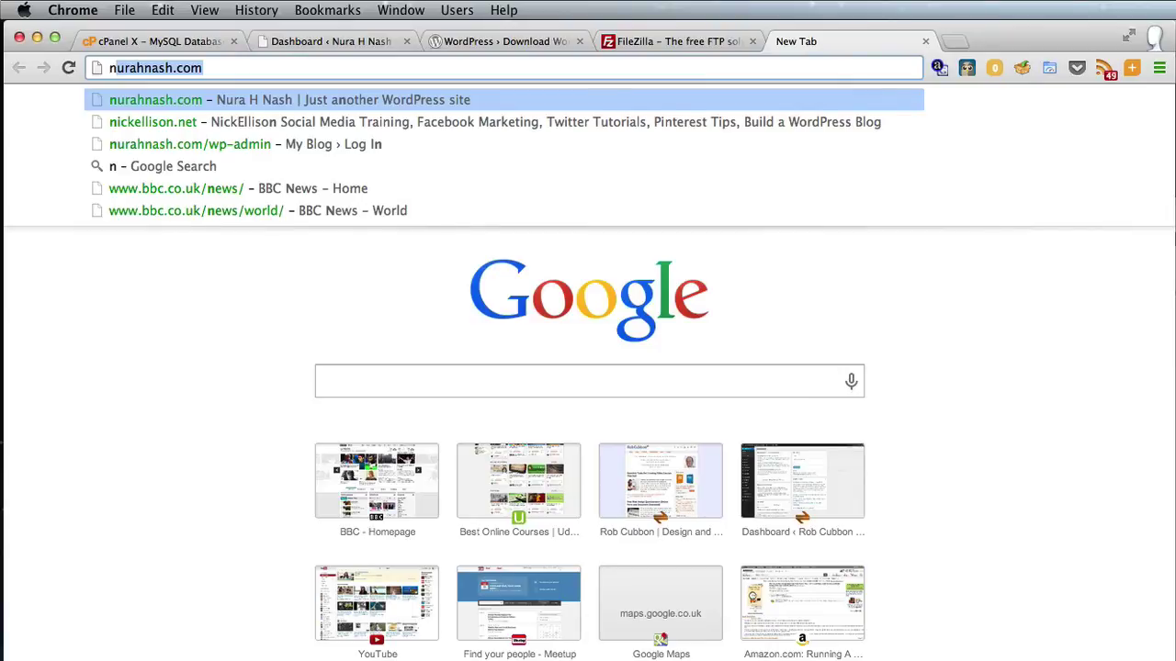
pyautogui.press('Return')
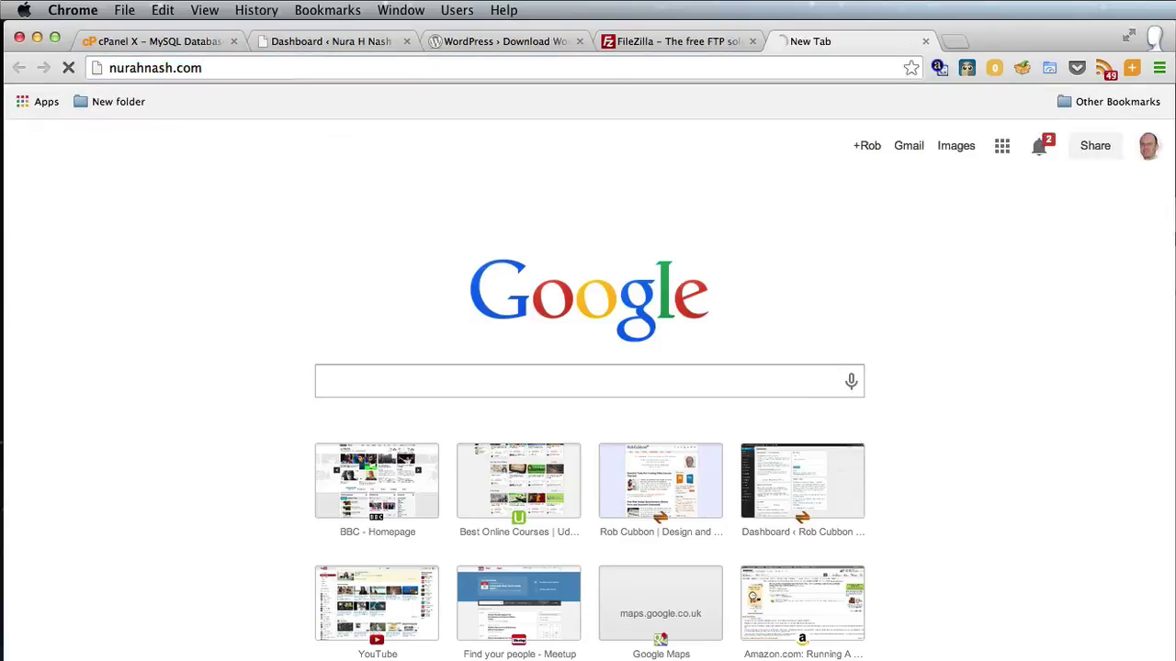